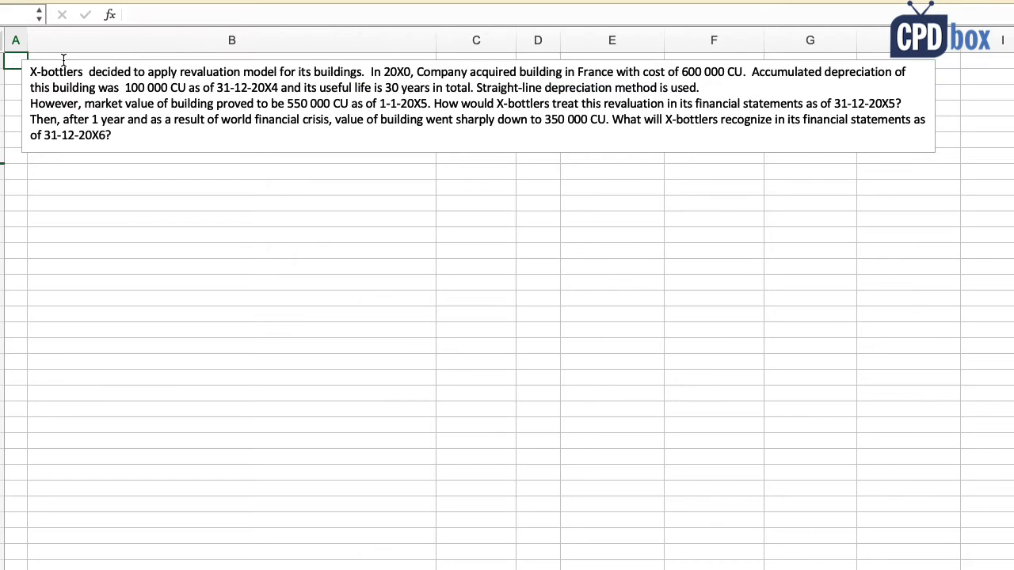
Step: Highlight the acquisition year 20X0, 600 000 CU cost, 100 000 CU depreciation at 31-12-20X4, 30-year straight-line life
left_click_drag(176, 73, 407, 72)
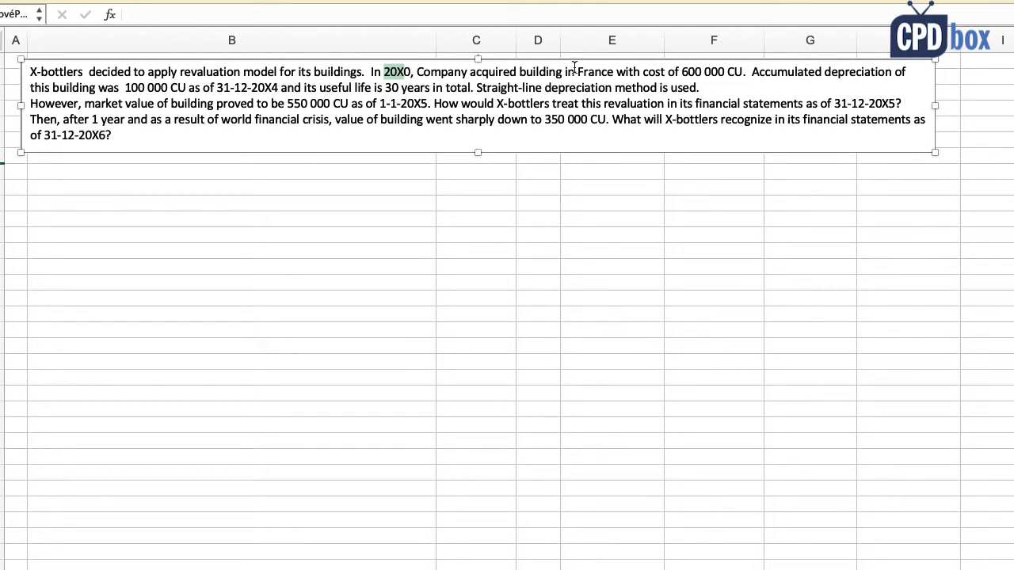
left_click_drag(618, 72, 742, 72)
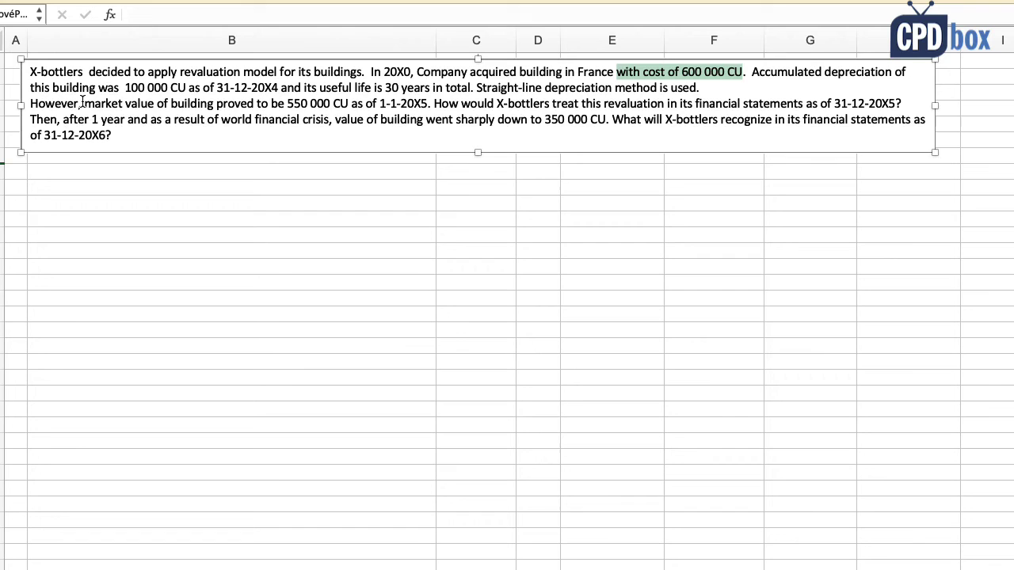
left_click_drag(99, 88, 168, 88)
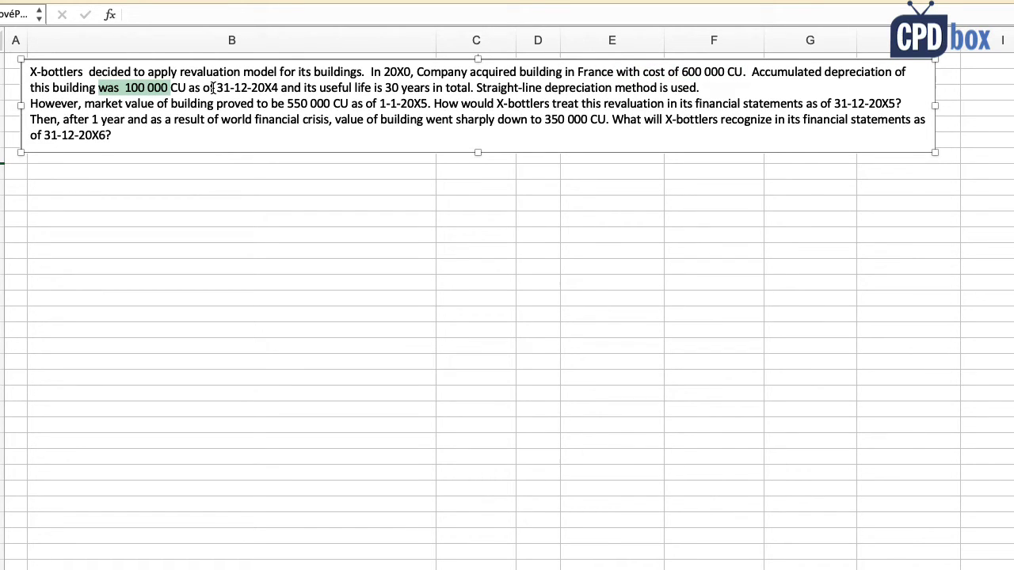
left_click_drag(204, 88, 277, 88)
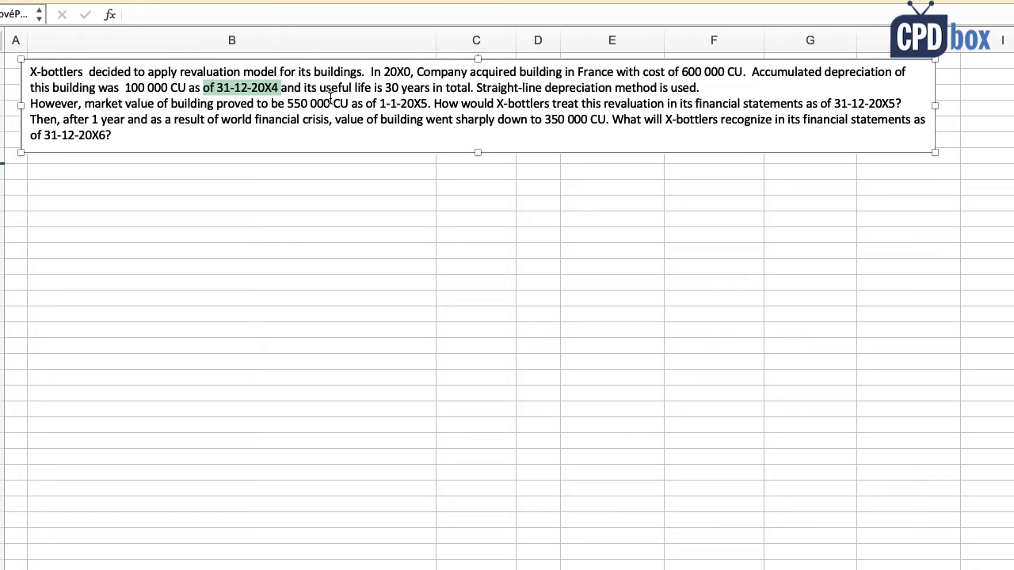
left_click_drag(385, 88, 404, 88)
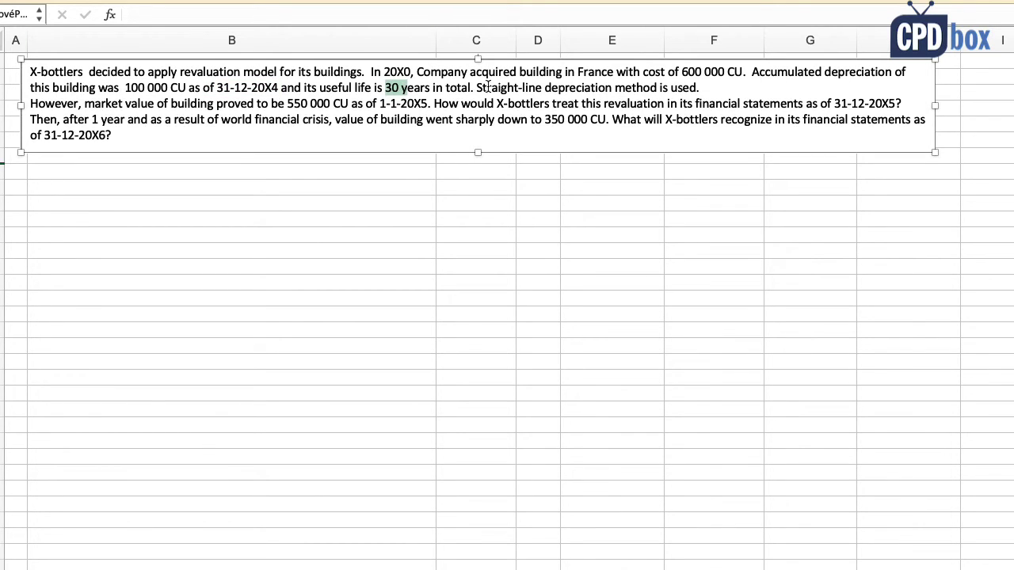
left_click_drag(476, 89, 699, 89)
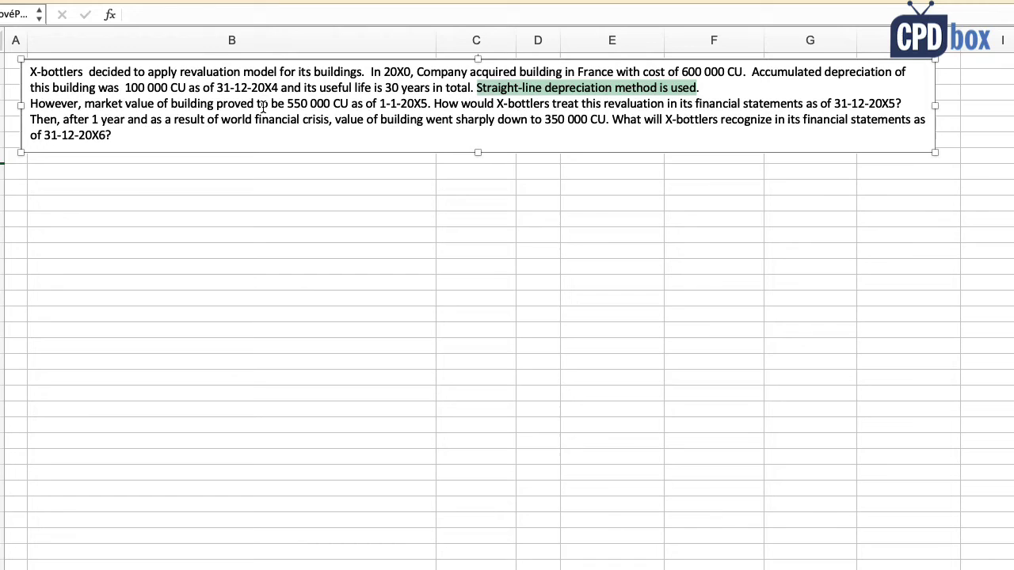
Step: Highlight the 550 000 CU market value at 31-12-20X5 and the 350 000 CU drop at 31-12-20X6
left_click_drag(257, 103, 429, 104)
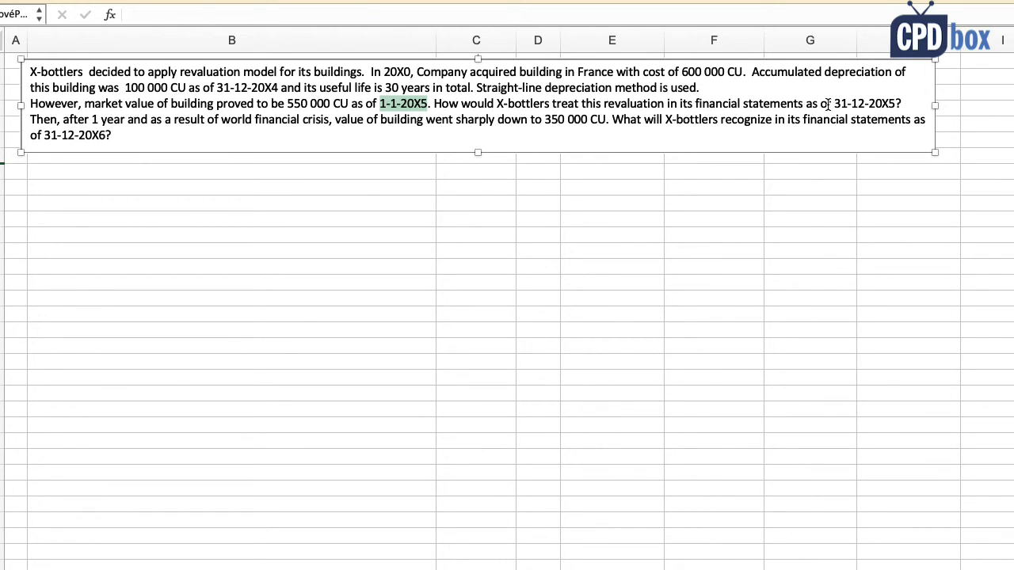
left_click_drag(820, 104, 905, 103)
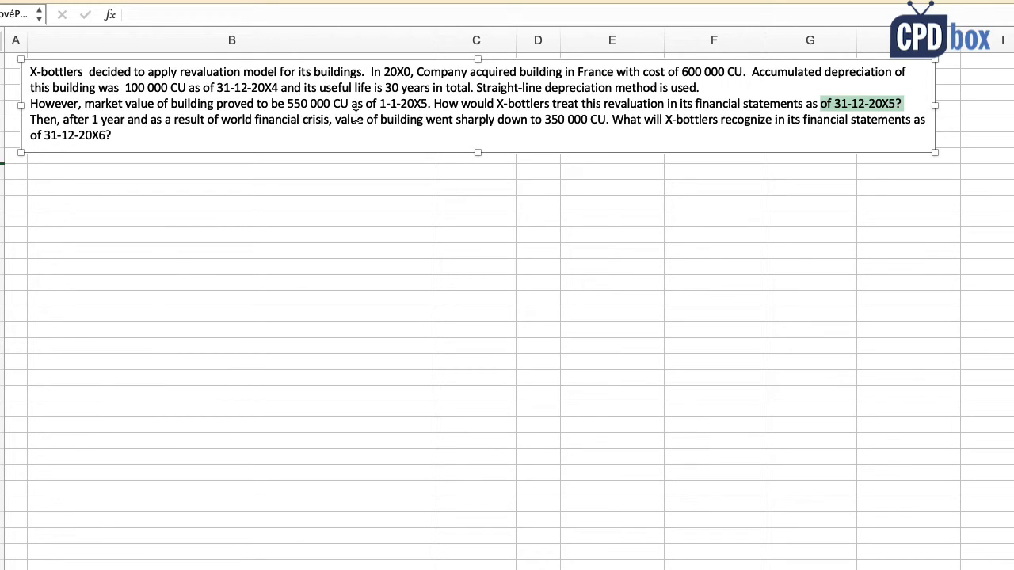
left_click_drag(427, 119, 612, 123)
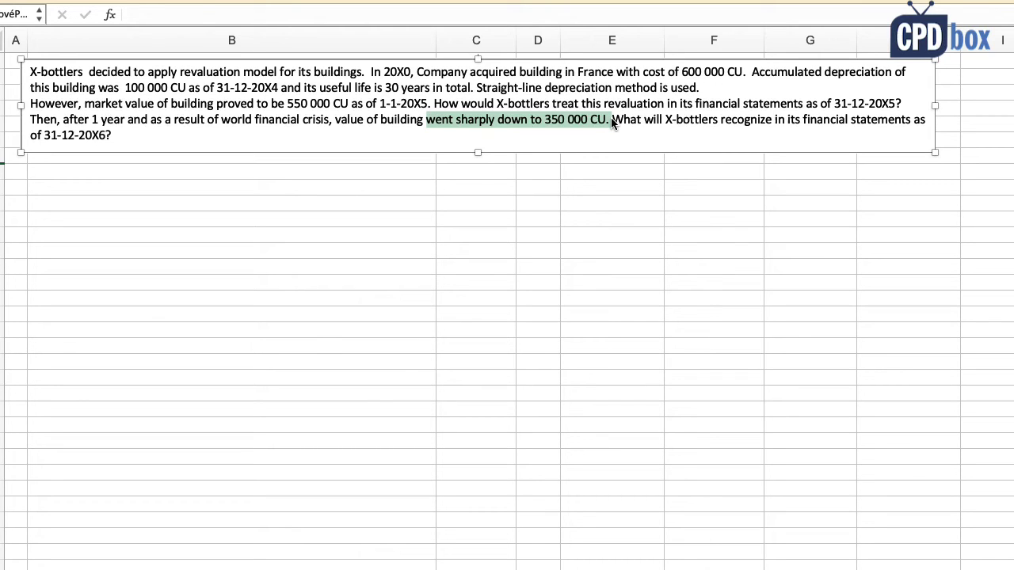
left_click_drag(112, 135, 32, 135)
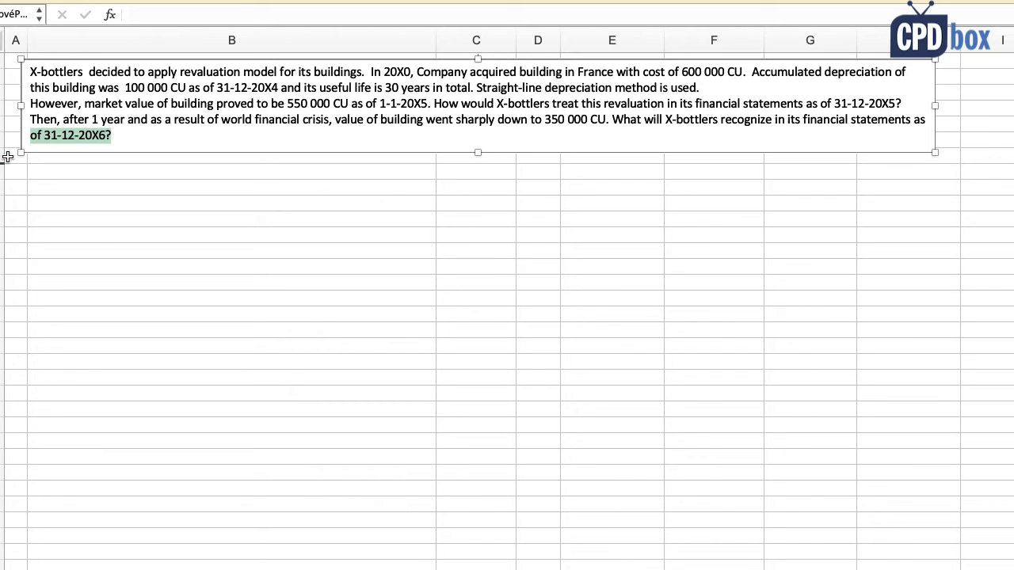
left_click(10, 156)
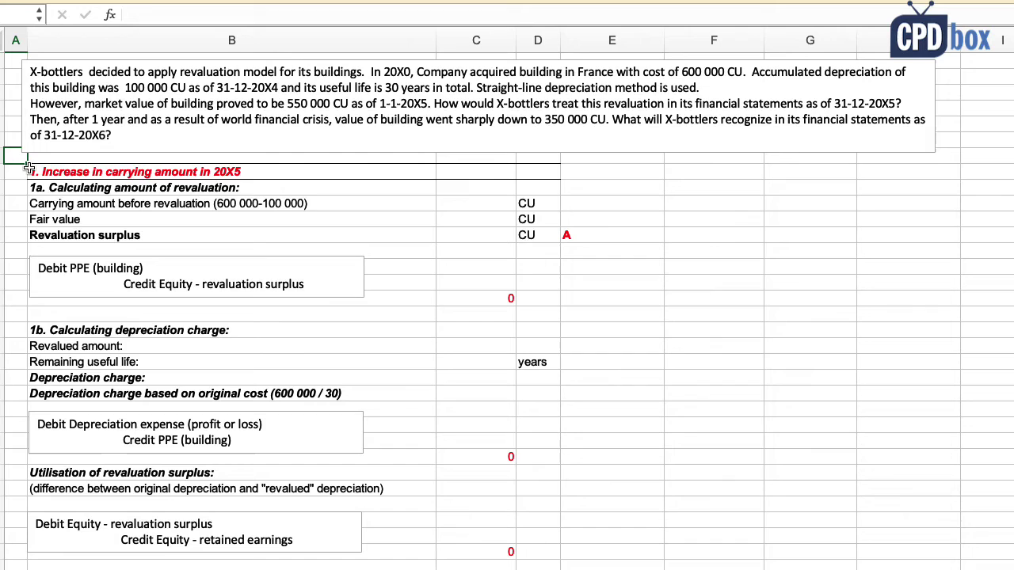
Step: Enter the 500 000 carrying amount before revaluation (600 000 cost less depreciation)
left_click(37, 171)
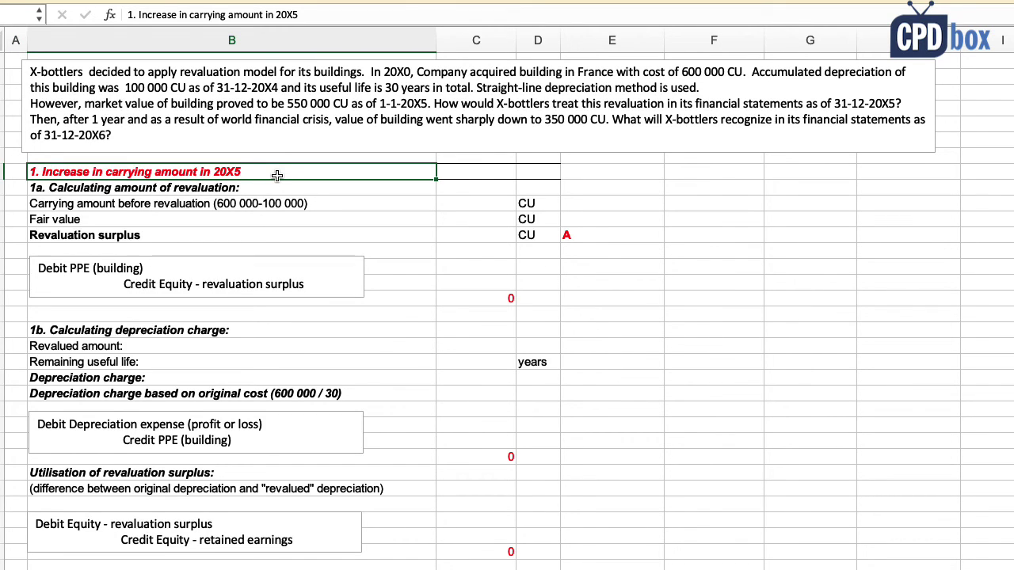
left_click(90, 204)
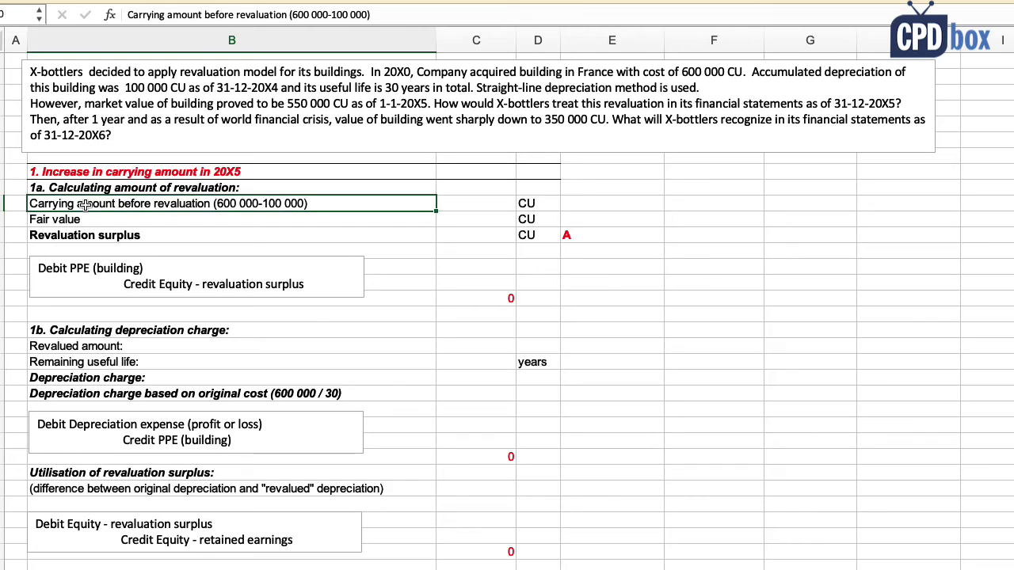
left_click(467, 206)
type("=600000")
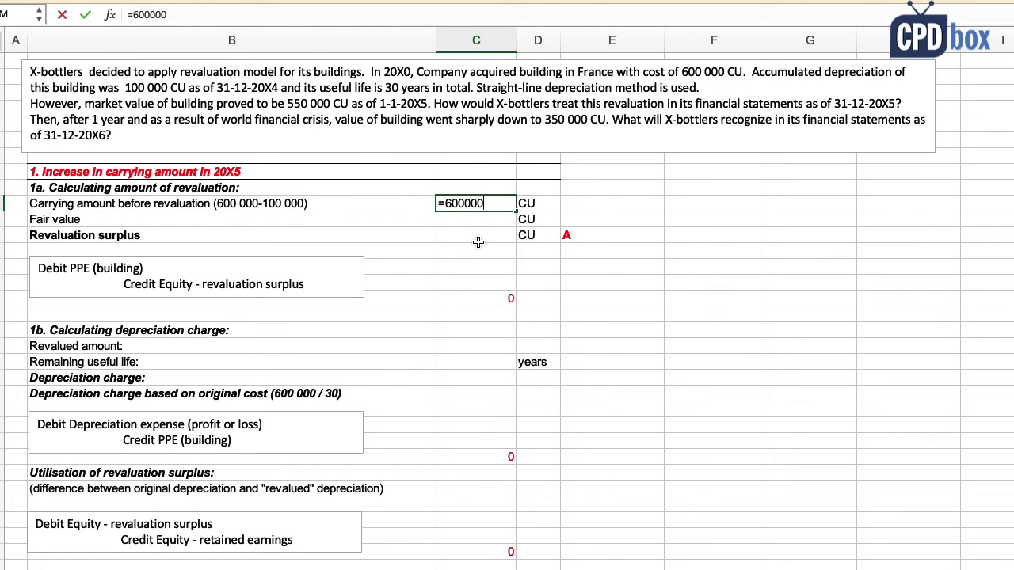
type("-100000")
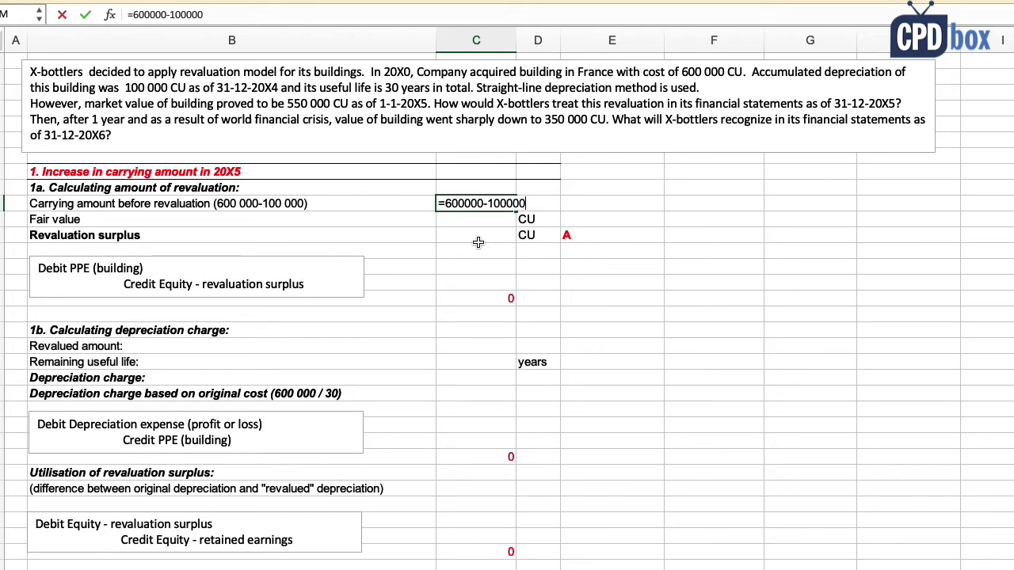
key("Return")
left_click(488, 205)
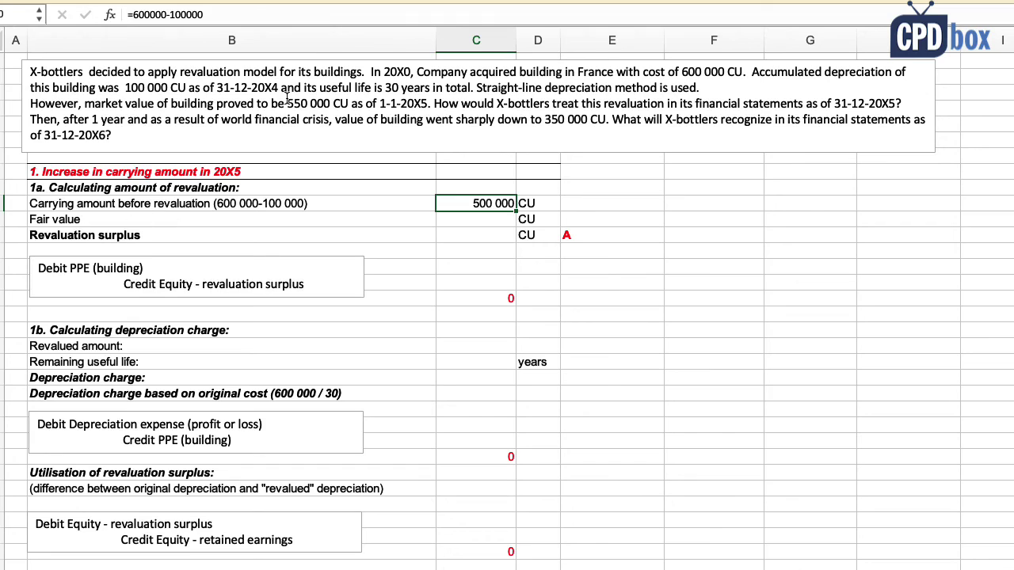
Step: Enter the 550 000 fair value and compute the 50 000 revaluation surplus as fair value minus carrying amount
left_click_drag(287, 103, 331, 103)
left_click(471, 218)
type("5")
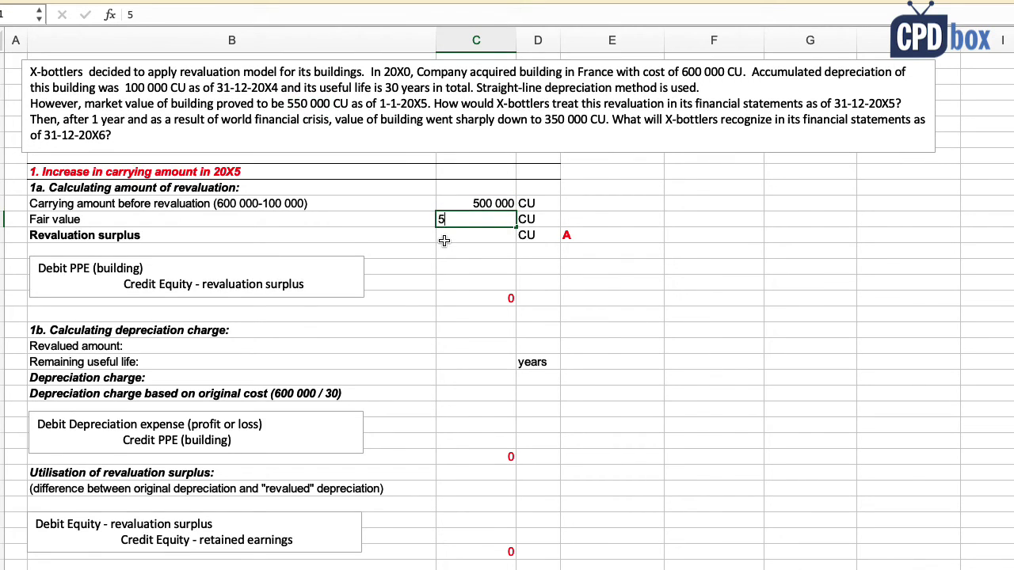
type("50000")
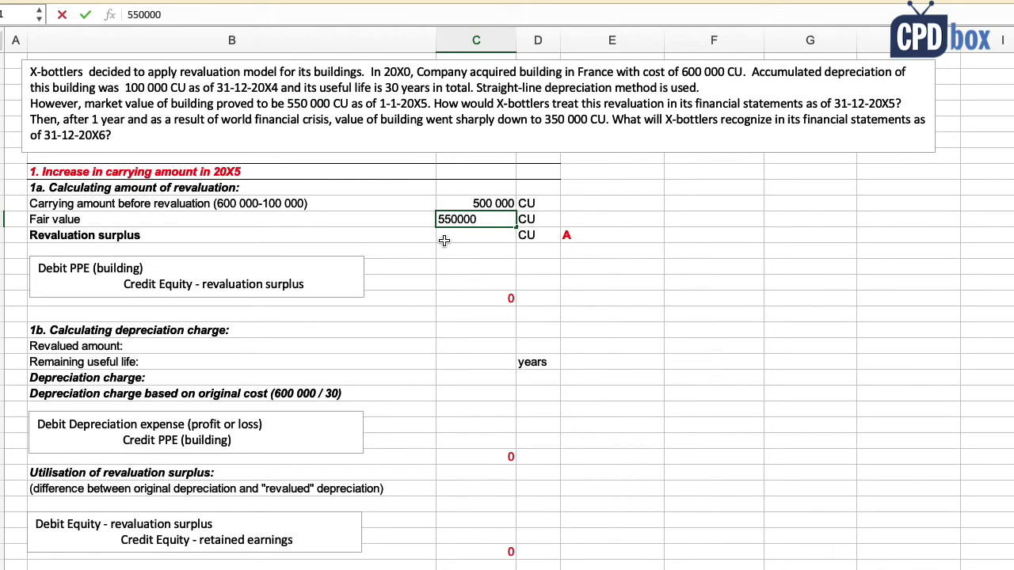
key("Return")
type("=")
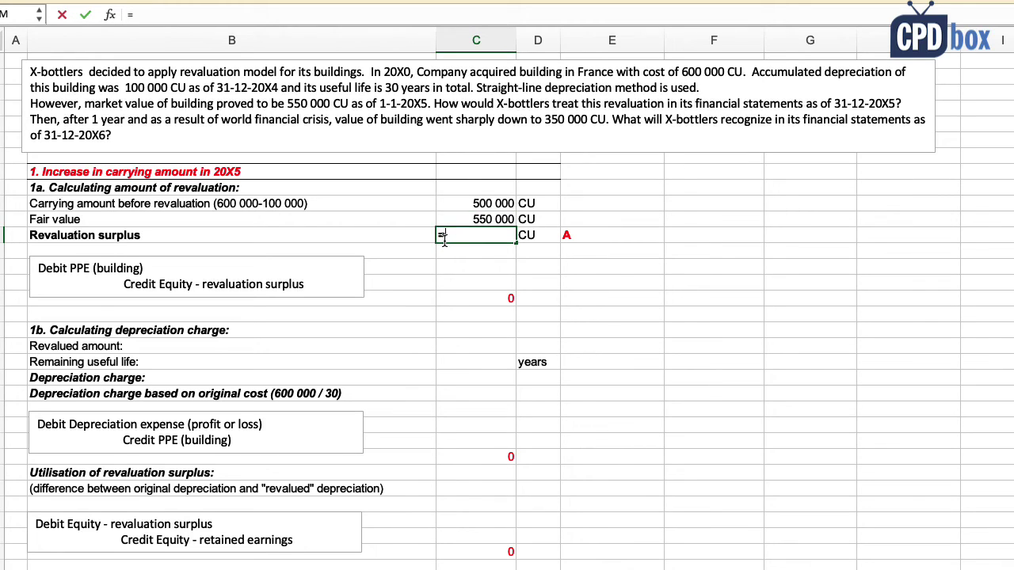
key("Up")
type("-")
key("Up")
key("Up")
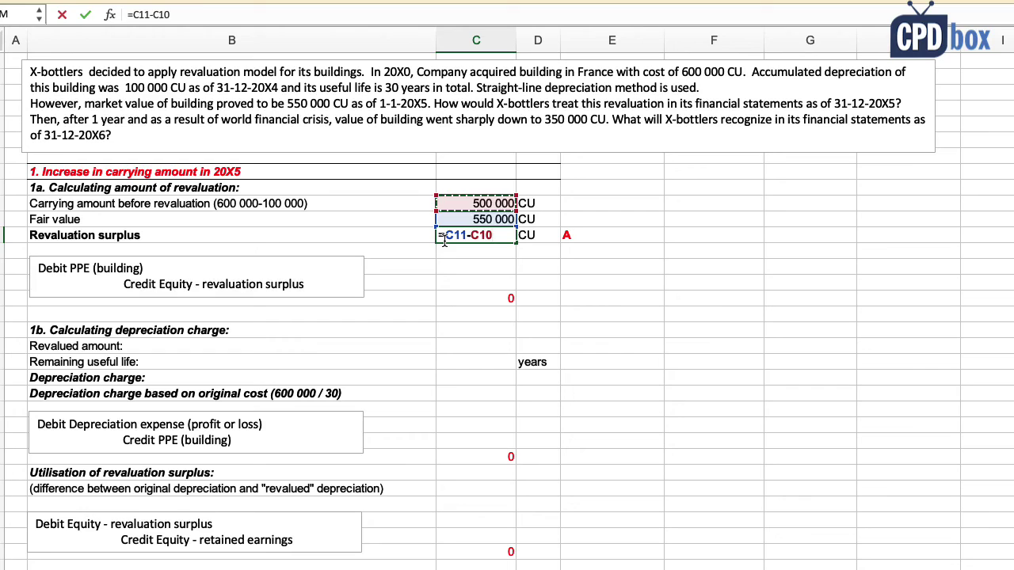
key("Return")
left_click(450, 235)
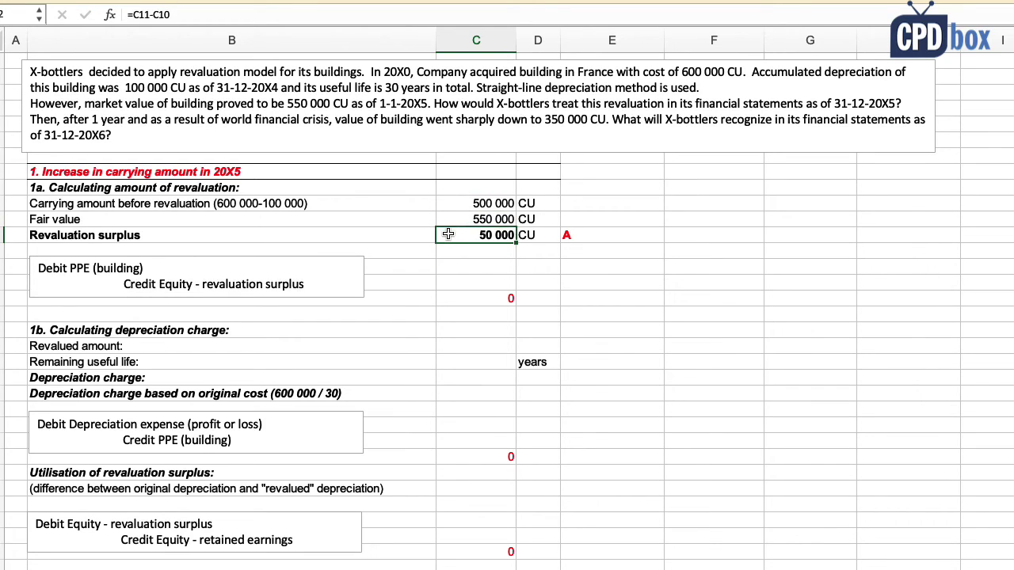
Step: Post the entry: 50 000 debit to PPE referencing the surplus, and a matching -50 000 credit to equity
left_click_drag(125, 284, 336, 285)
left_click(472, 271)
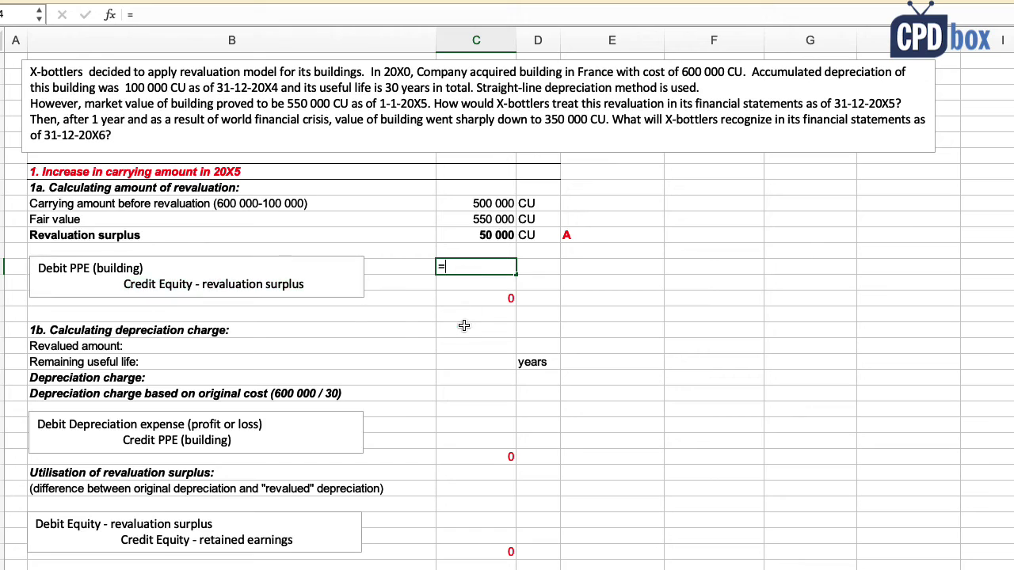
key("Up")
key("Up")
key("Return")
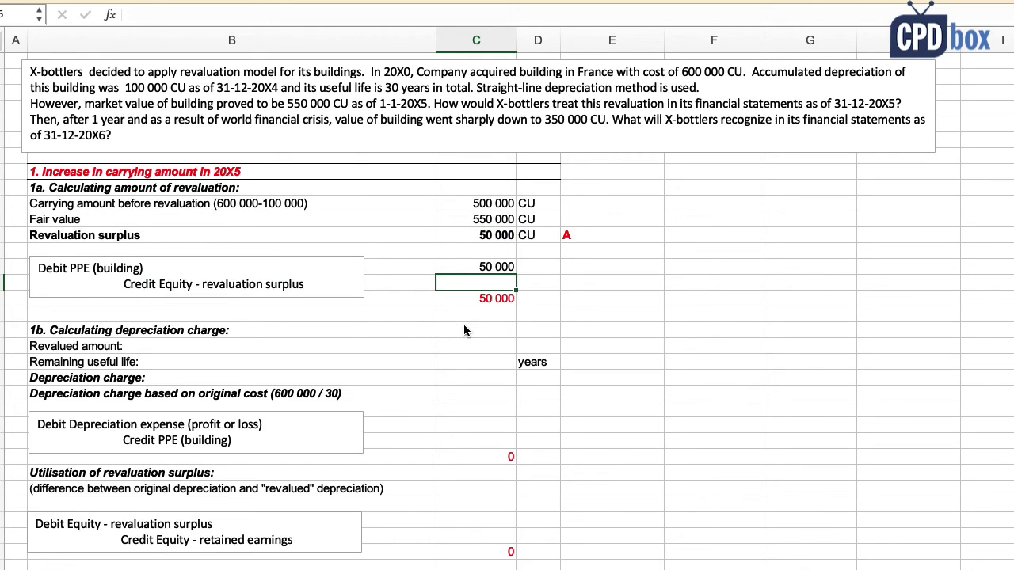
type("=-")
key("Up")
key("Return")
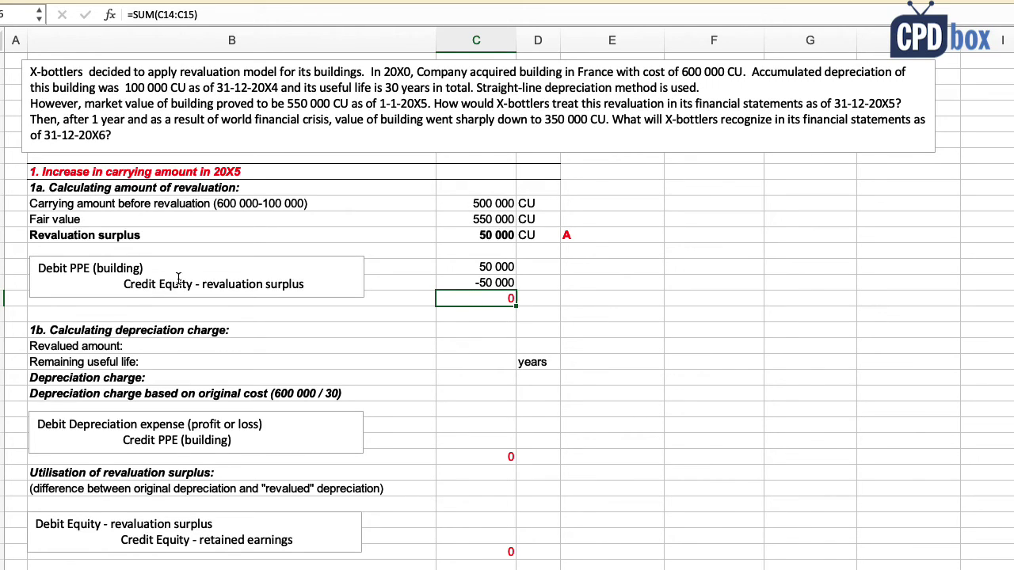
Step: Set the revalued amount to the 550 000 fair value and the remaining useful life to 25 years
left_click(146, 331)
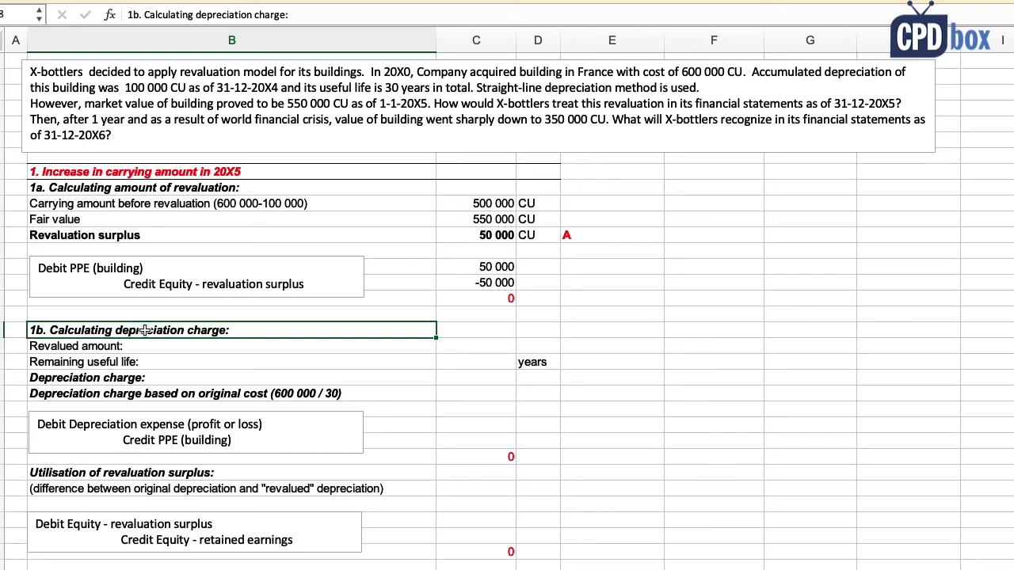
left_click(158, 394)
left_click(141, 379)
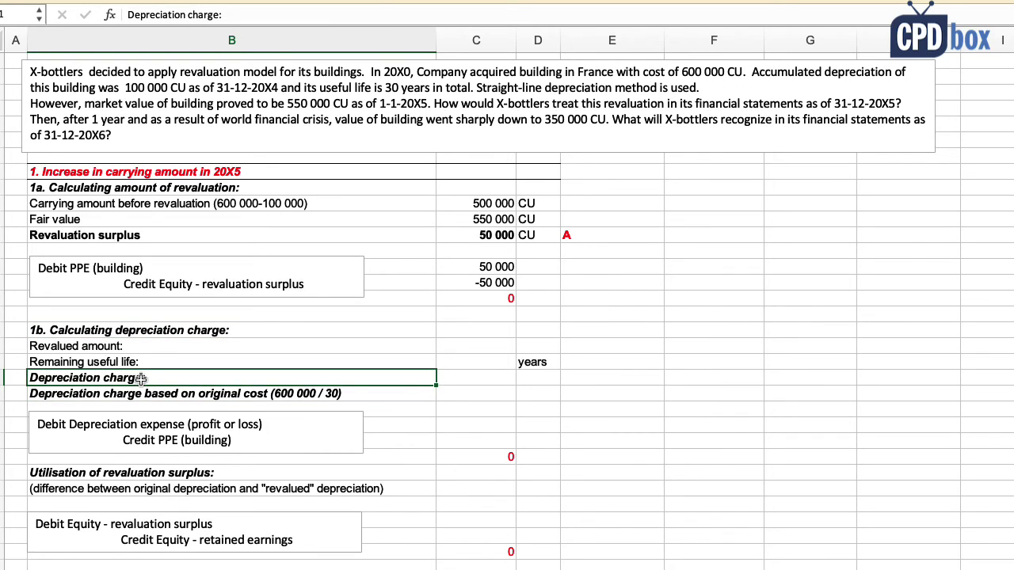
left_click(144, 346)
left_click(469, 346)
type("=")
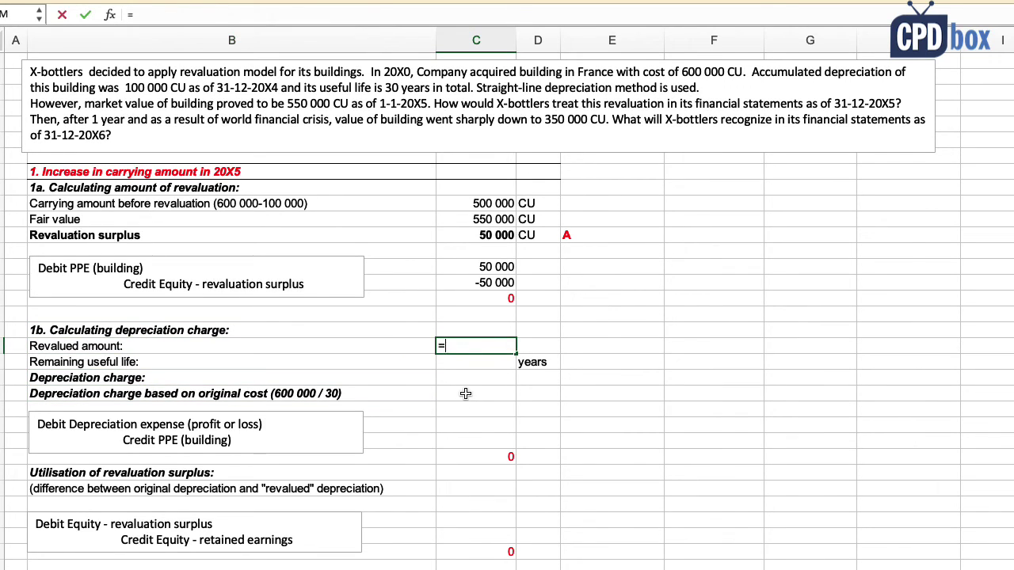
left_click(488, 219)
key("Return")
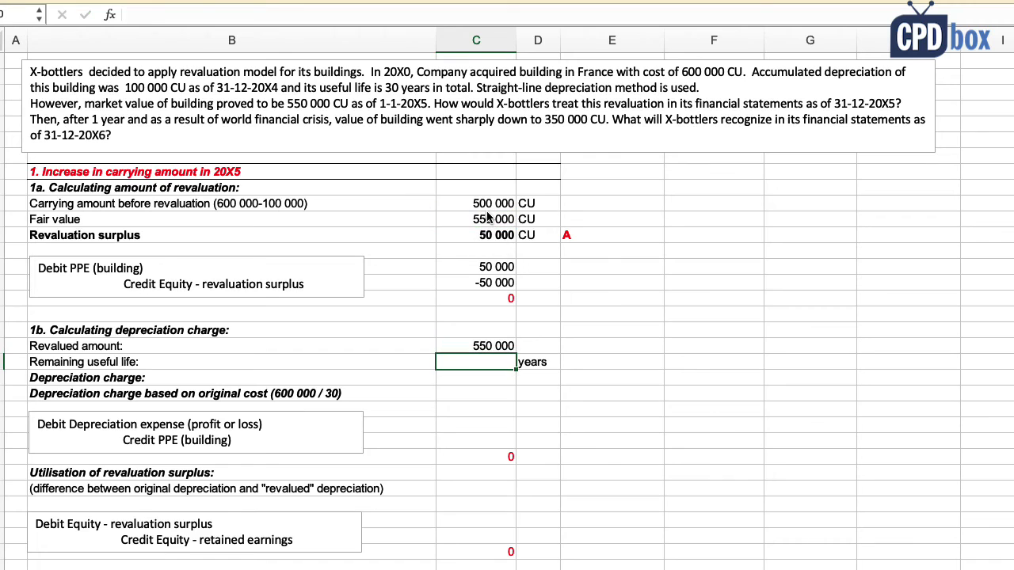
left_click(135, 362)
left_click(466, 361)
type("25")
key("Return")
Step: Compute the 22 000 depreciation charge (550 000 / 25) and the 20 000 original-cost depreciation (=600000/30)
type("=")
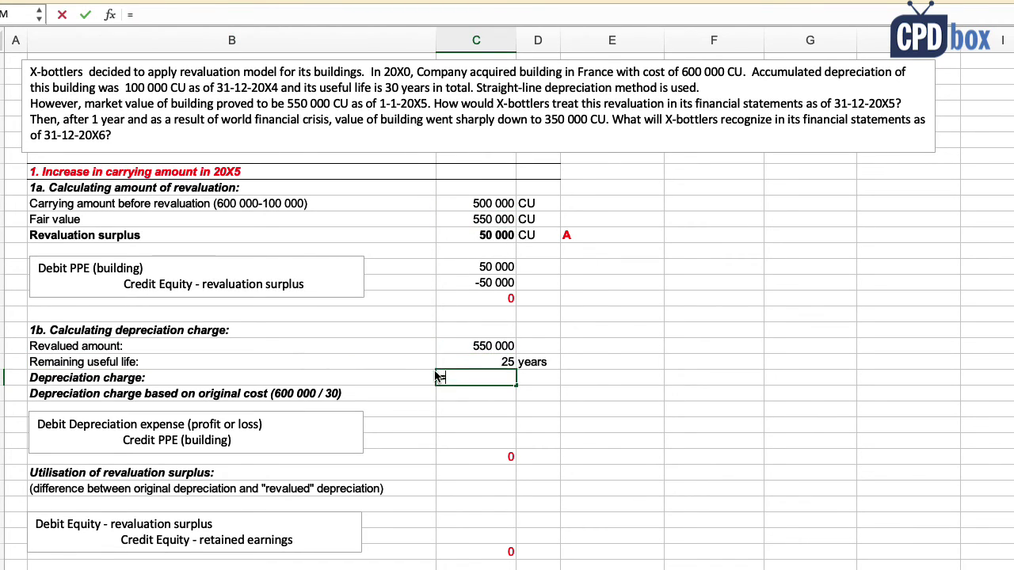
key("Up")
key("Up")
type("/")
key("Up")
key("Return")
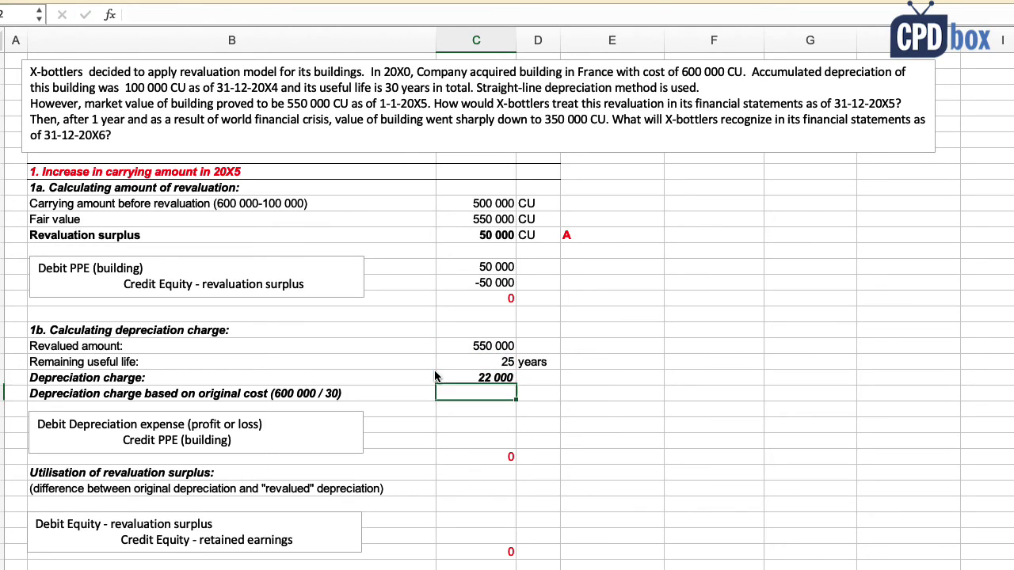
left_click(456, 379)
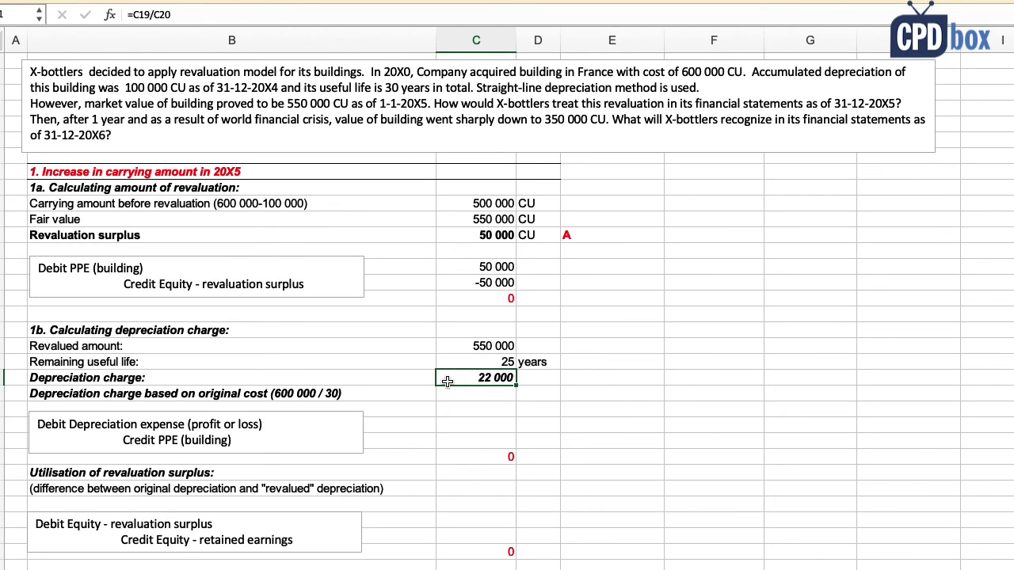
left_click(256, 394)
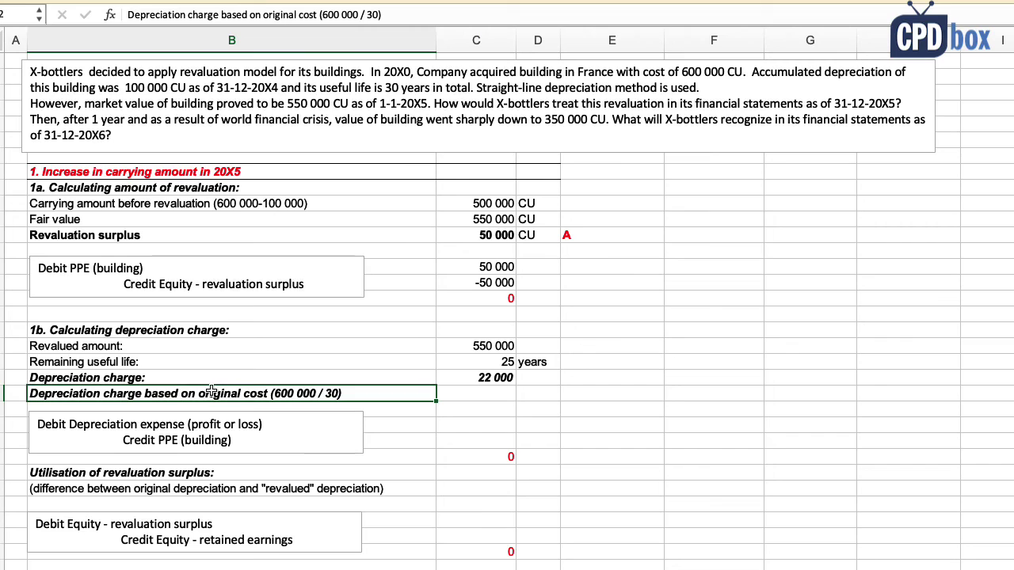
left_click(454, 395)
type("=")
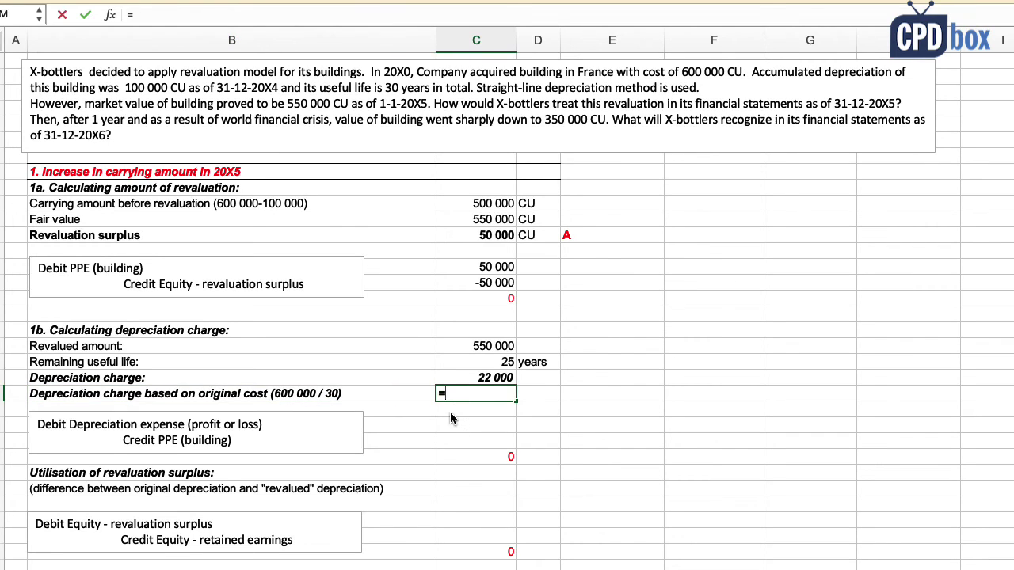
type("600000/3")
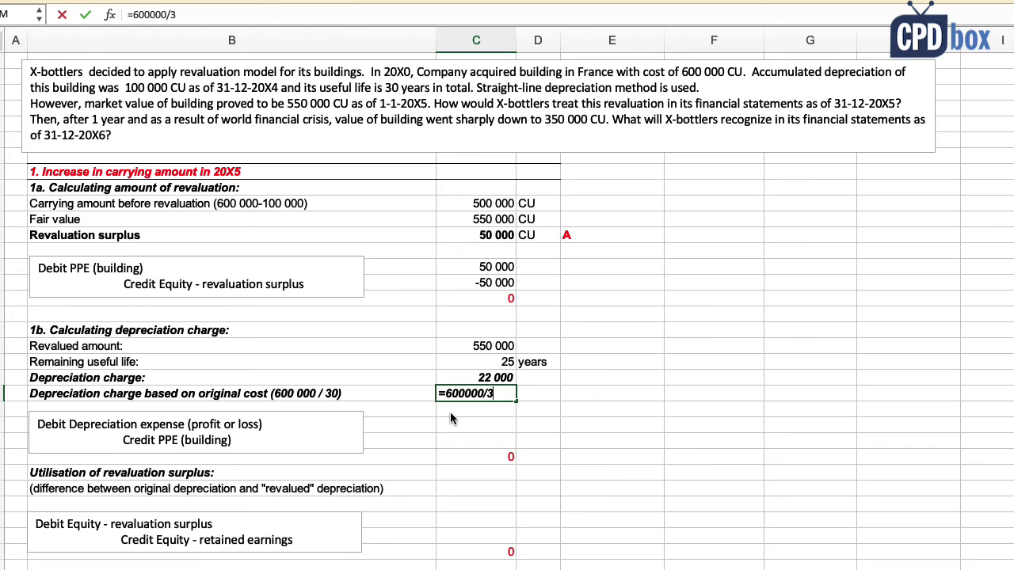
type("0")
key("Return")
Step: Book the 22 000 depreciation expense debit and a -22 000 credit to PPE
left_click(452, 425)
type("=")
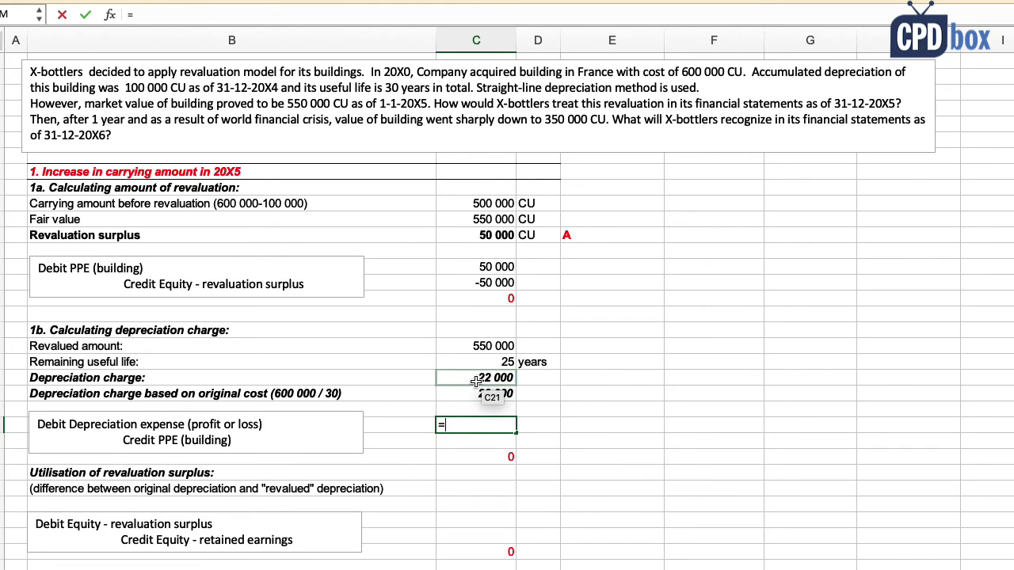
left_click(475, 382)
key("Return")
type("=-")
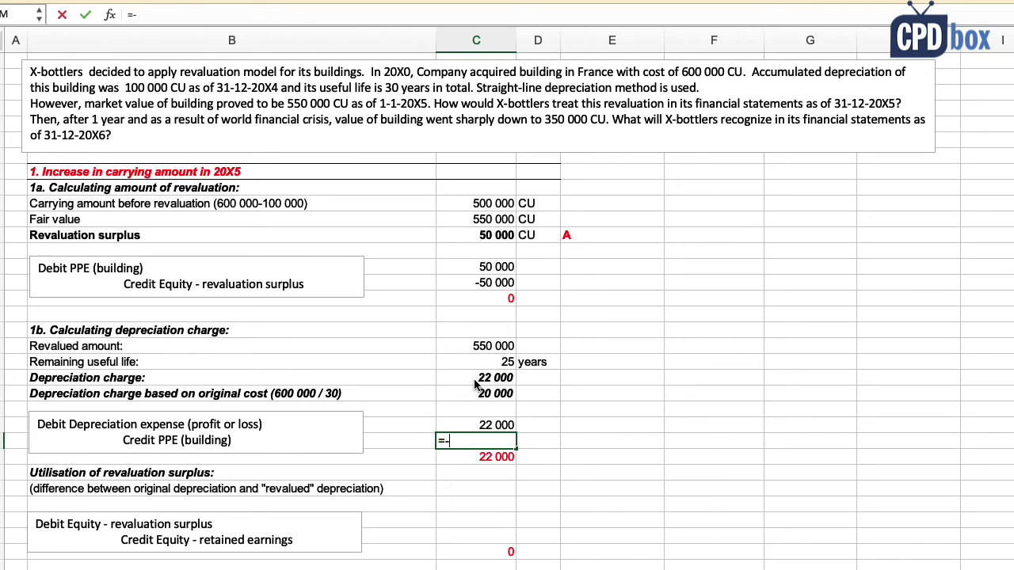
key("Up")
key("Return")
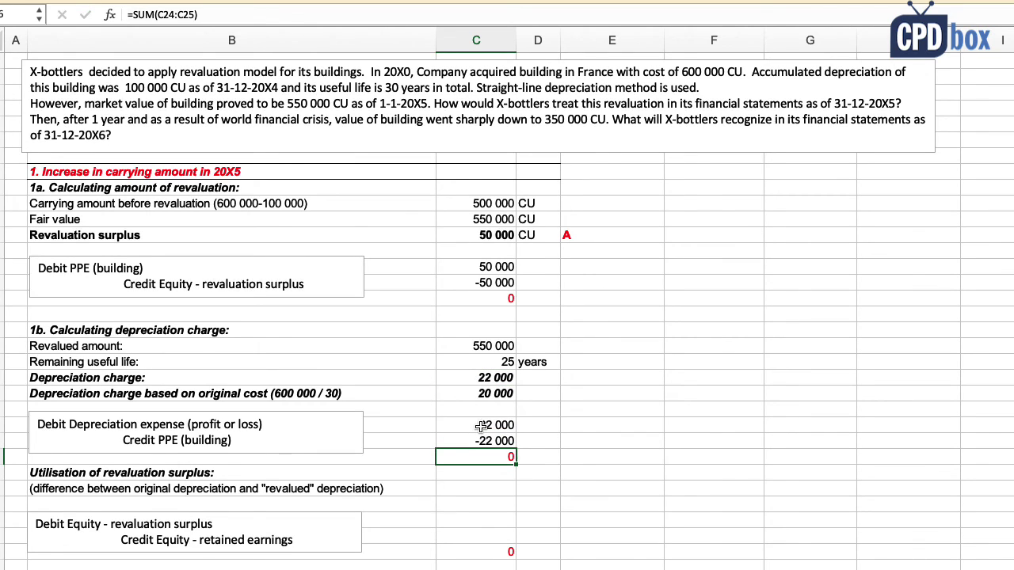
Step: Debit the surplus with 22 000 minus 20 000 depreciation (2 000), credit retained earnings -2 000
left_click(136, 473)
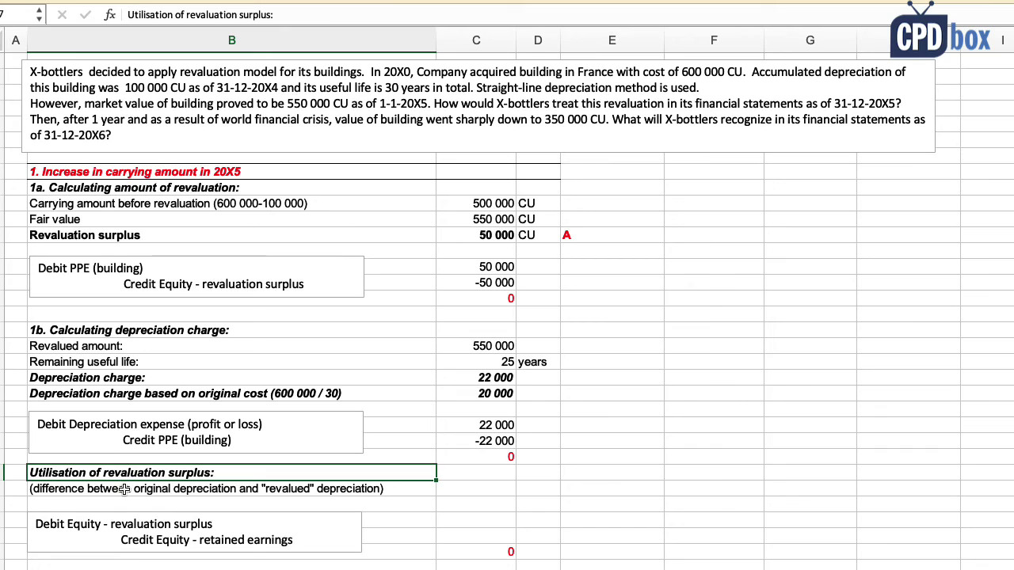
left_click(123, 488)
left_click(465, 521)
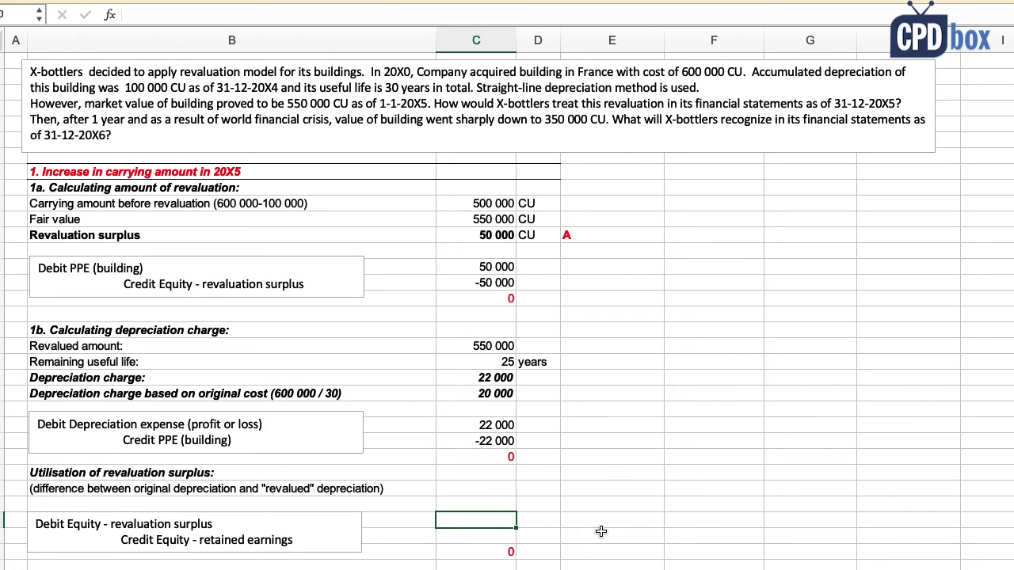
type("=")
left_click(504, 425)
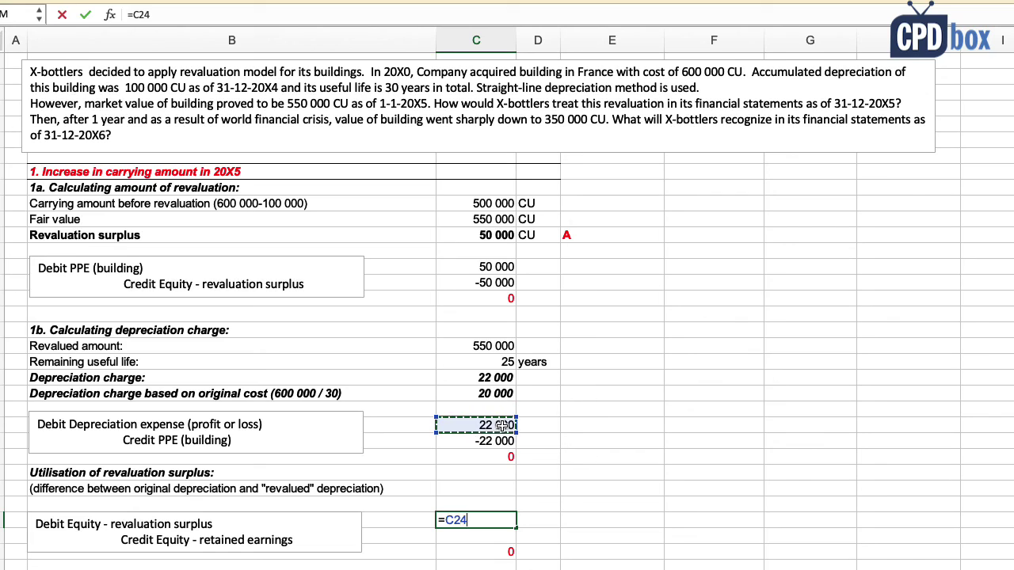
type("-")
left_click(492, 394)
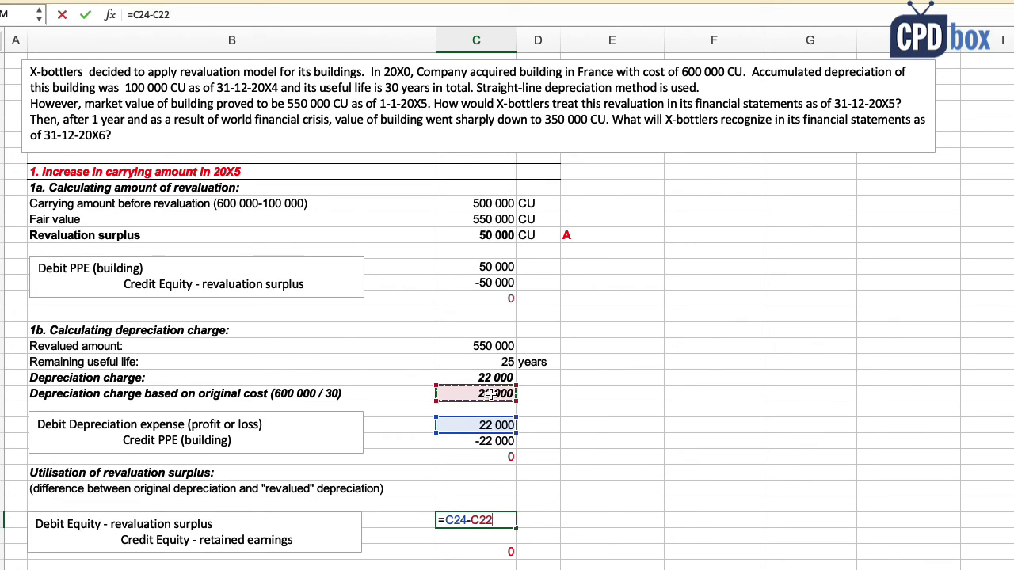
key("Return")
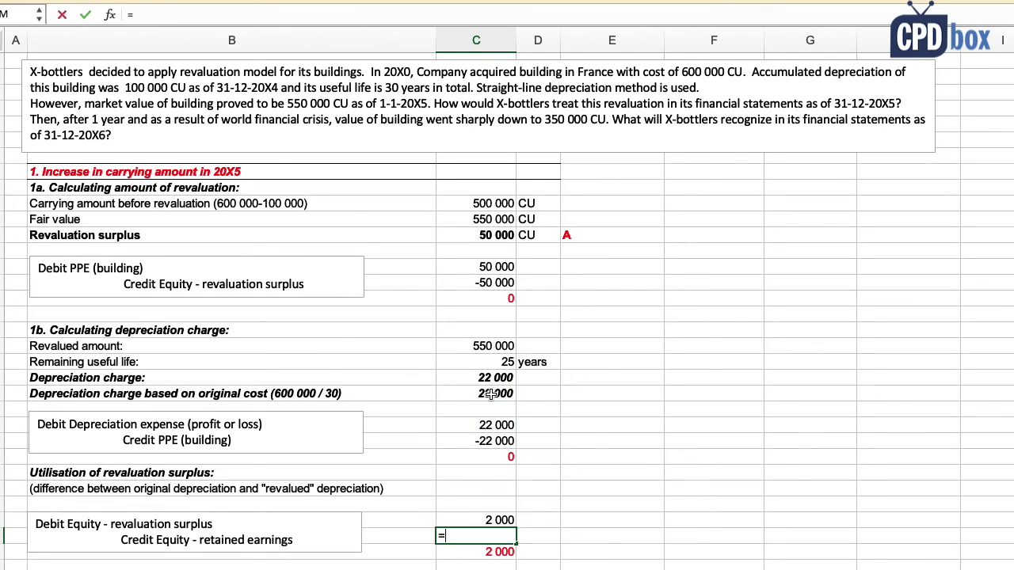
type("=-")
left_click(499, 520)
key("Return")
left_click(487, 267)
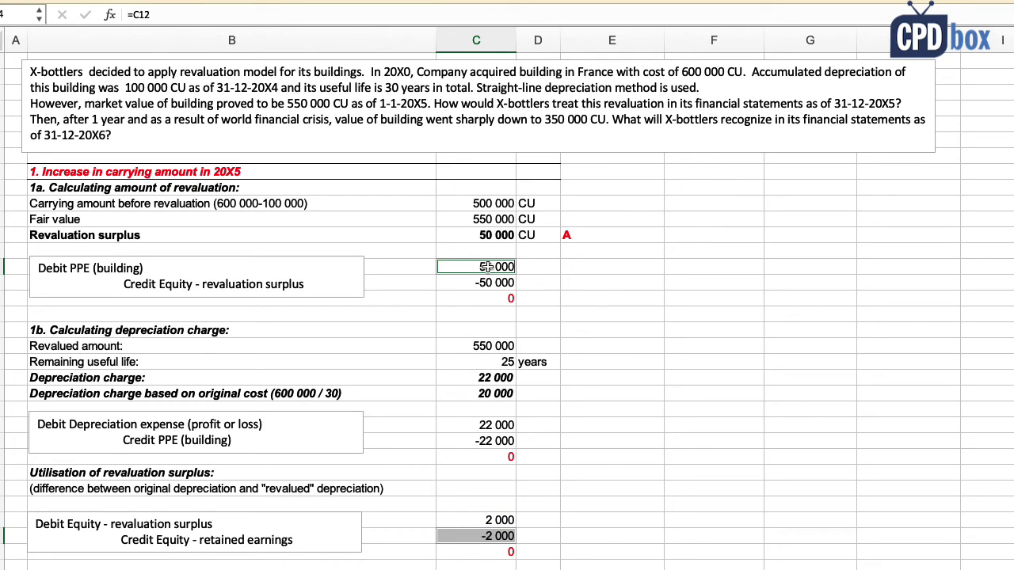
Step: Set the 20X6 revalued amount before revaluation to 550 000 minus the 22 000 depreciation, giving 528 000
left_click(538, 537)
scroll(537, 539, "down", 1)
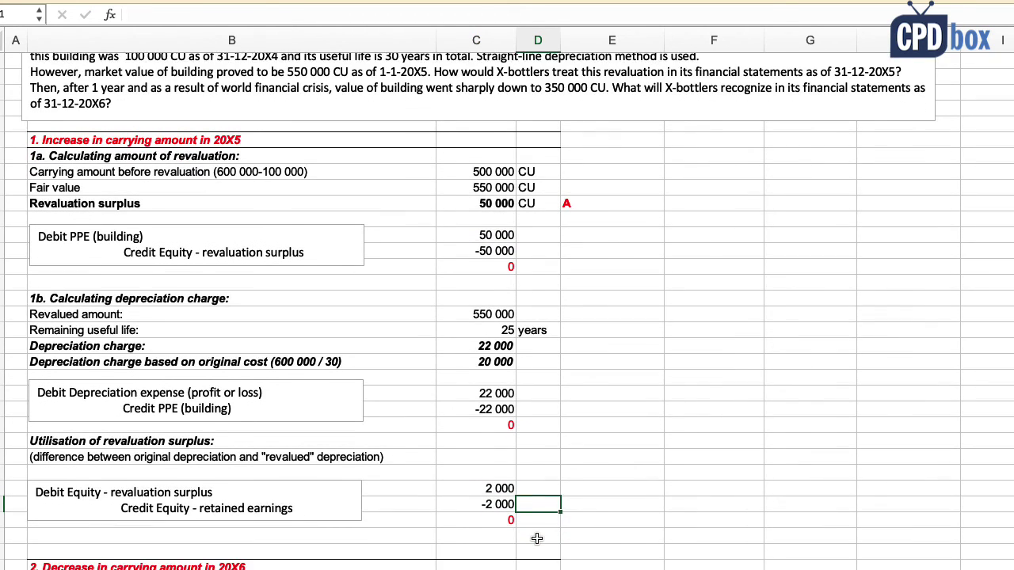
scroll(538, 539, "down", 4)
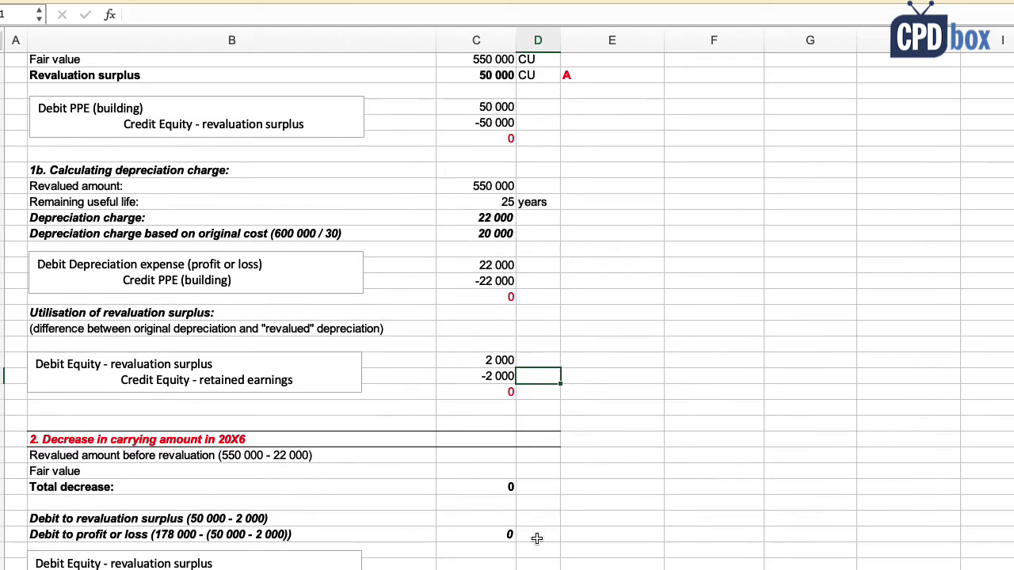
scroll(537, 539, "down", 3)
left_click(180, 349)
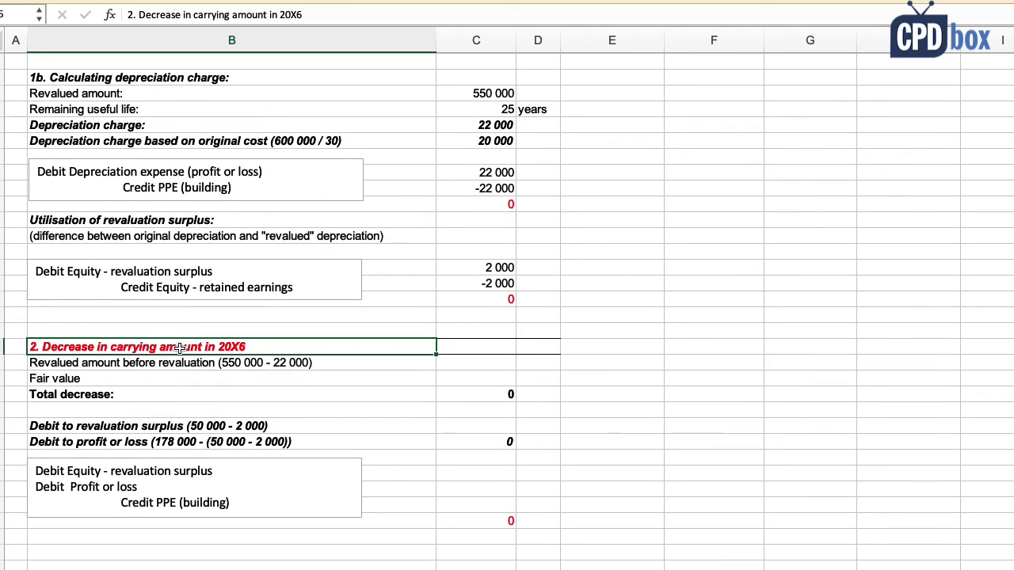
left_click(133, 364)
left_click(475, 362)
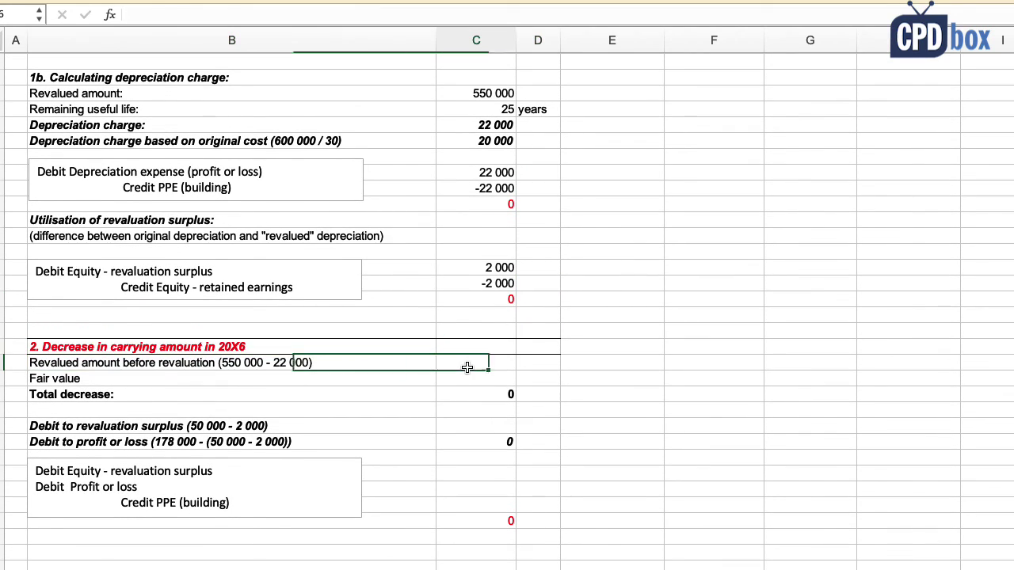
type("=")
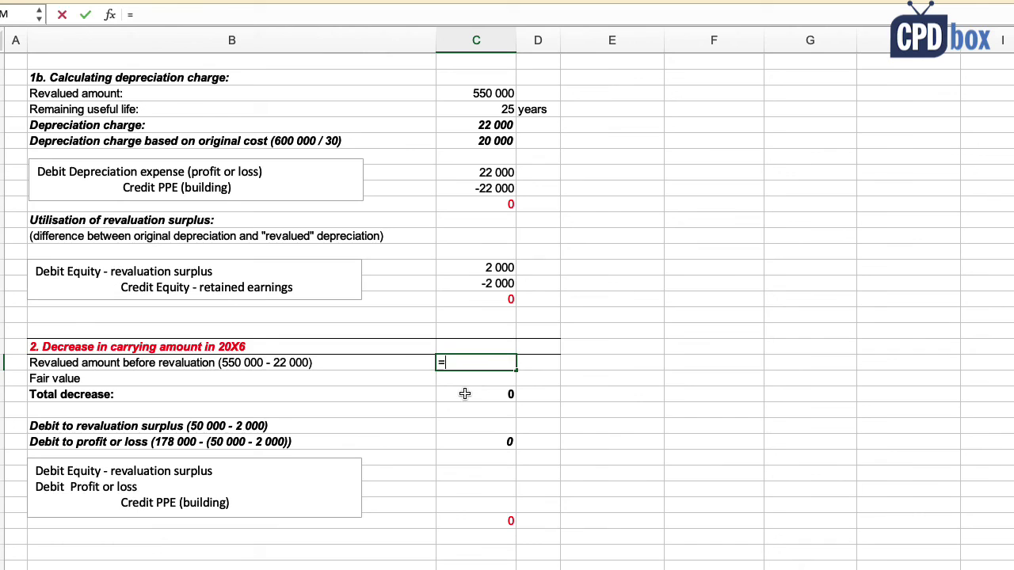
left_click(484, 94)
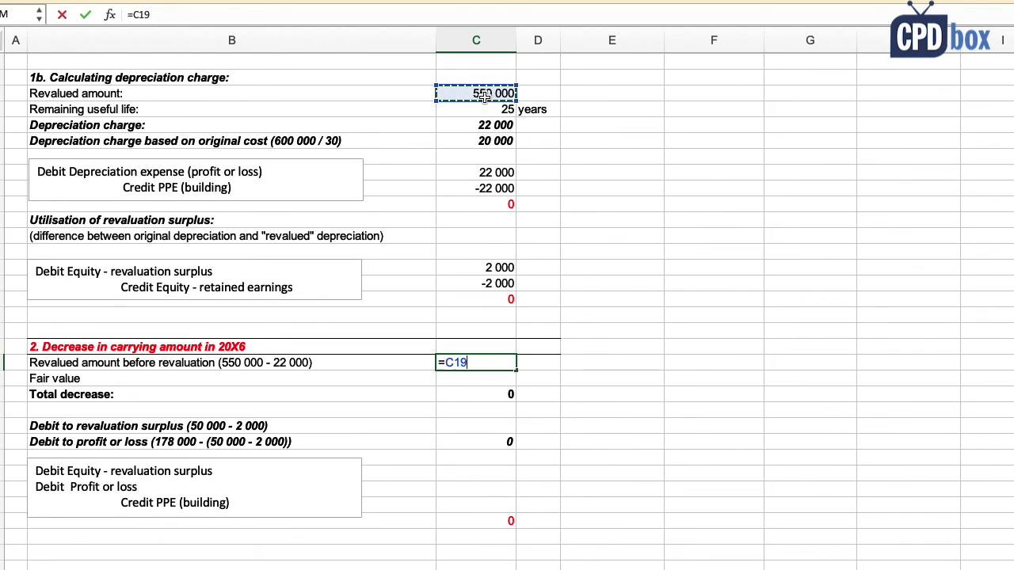
type("-")
left_click(501, 172)
key("Return")
left_click(485, 363)
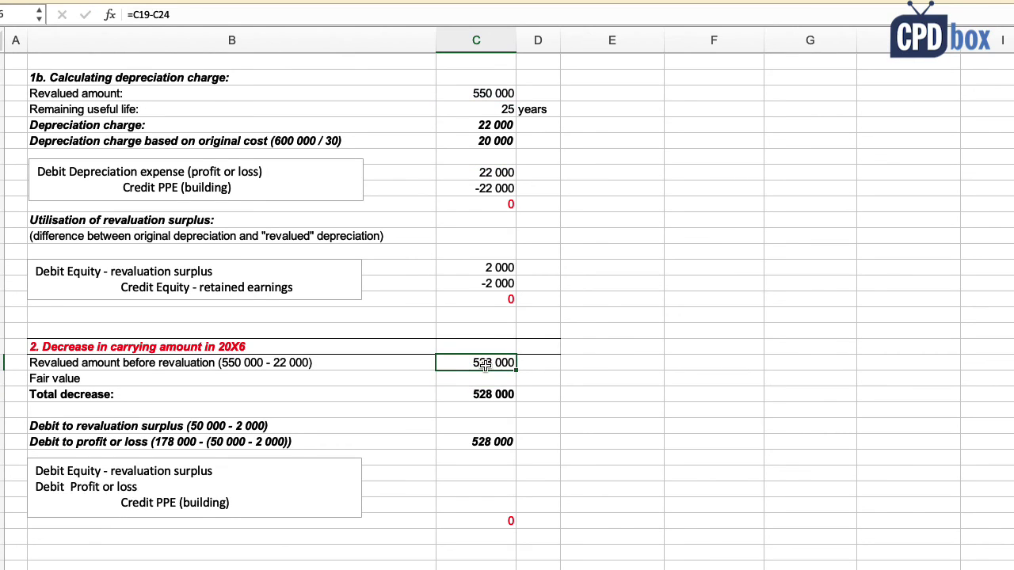
double_click(485, 363)
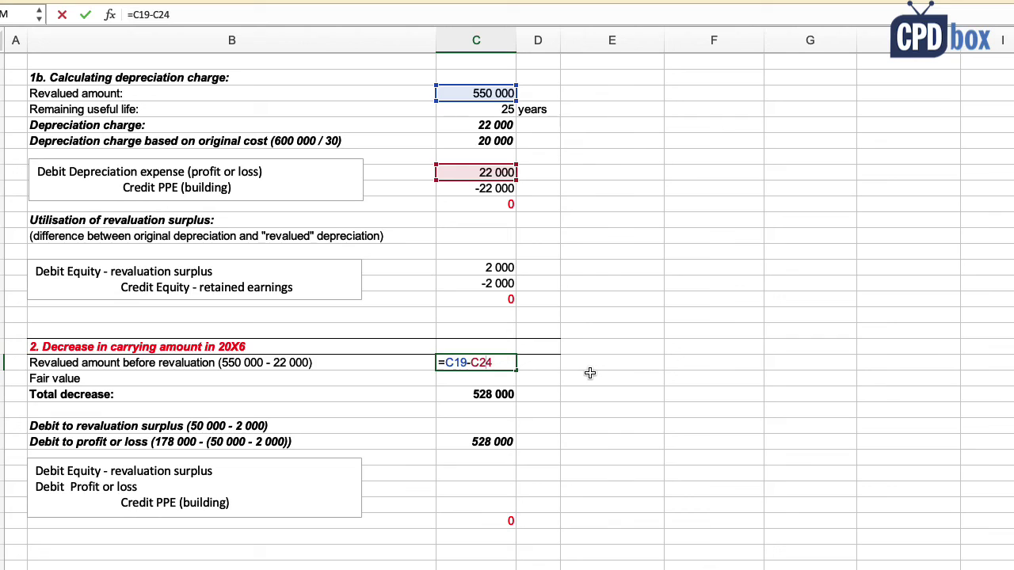
key("Escape")
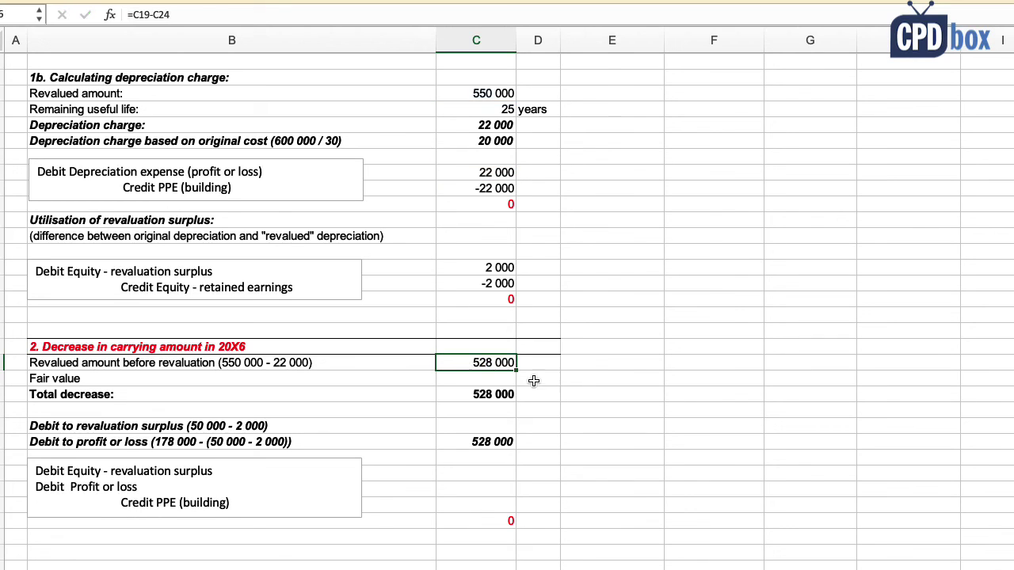
Step: Enter 350 000 as the 20X6 fair value and verify the 178 000 total decrease formula
left_click(466, 380)
type("350")
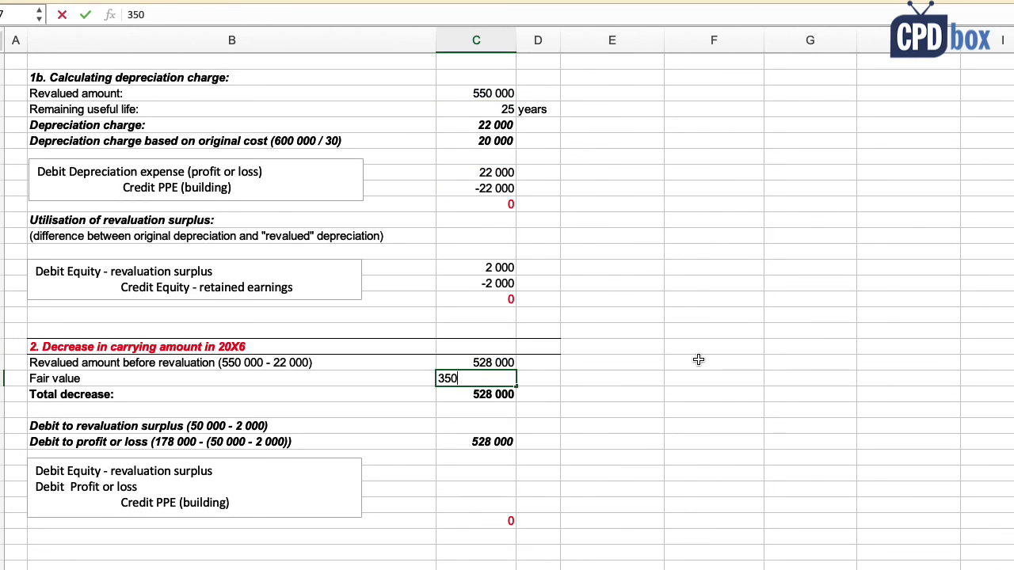
type(" 000")
key("Return")
scroll(698, 358, "up", 5)
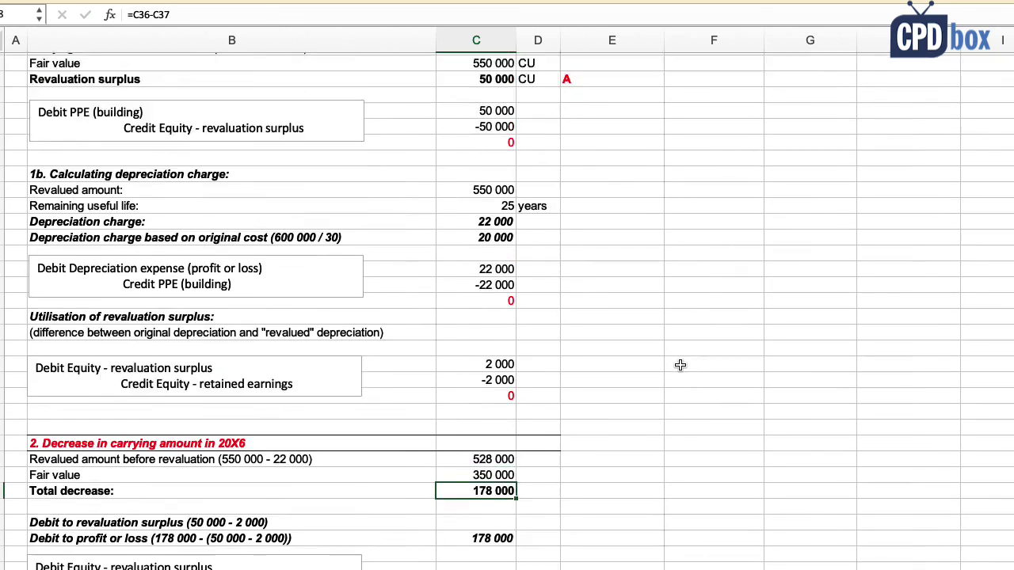
left_click_drag(540, 120, 606, 120)
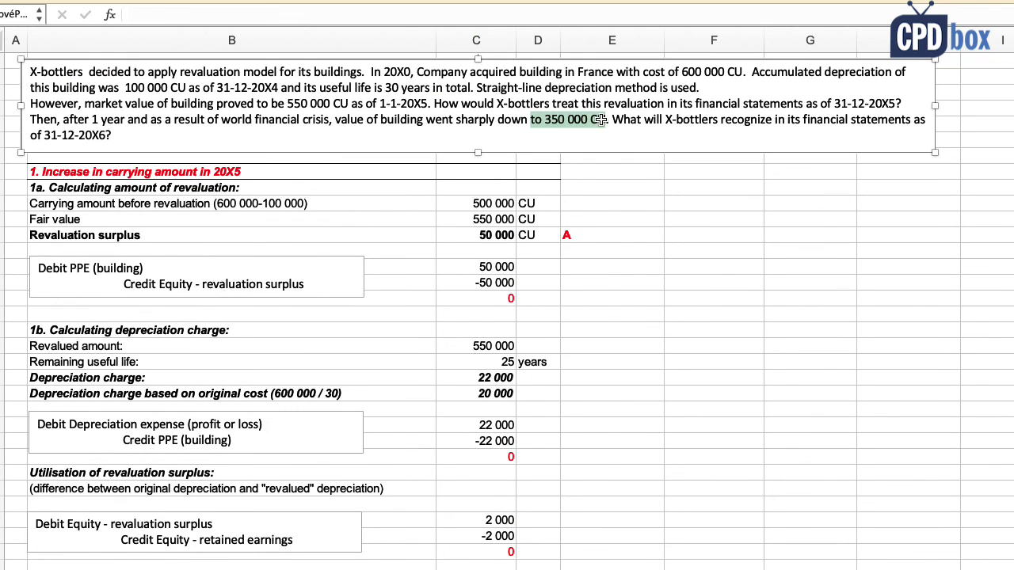
scroll(647, 324, "down", 5)
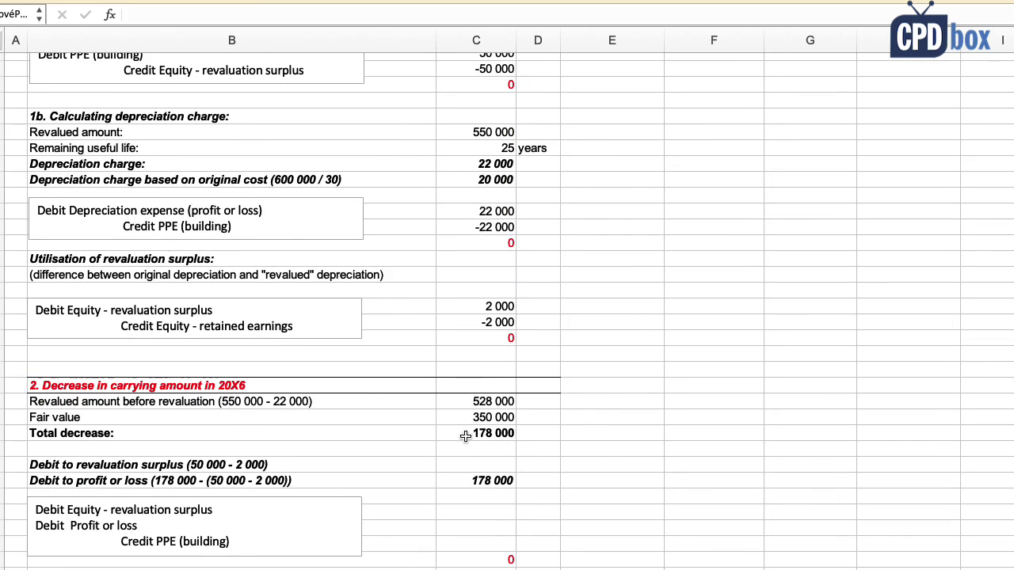
left_click(461, 419)
left_click(468, 433)
double_click(468, 433)
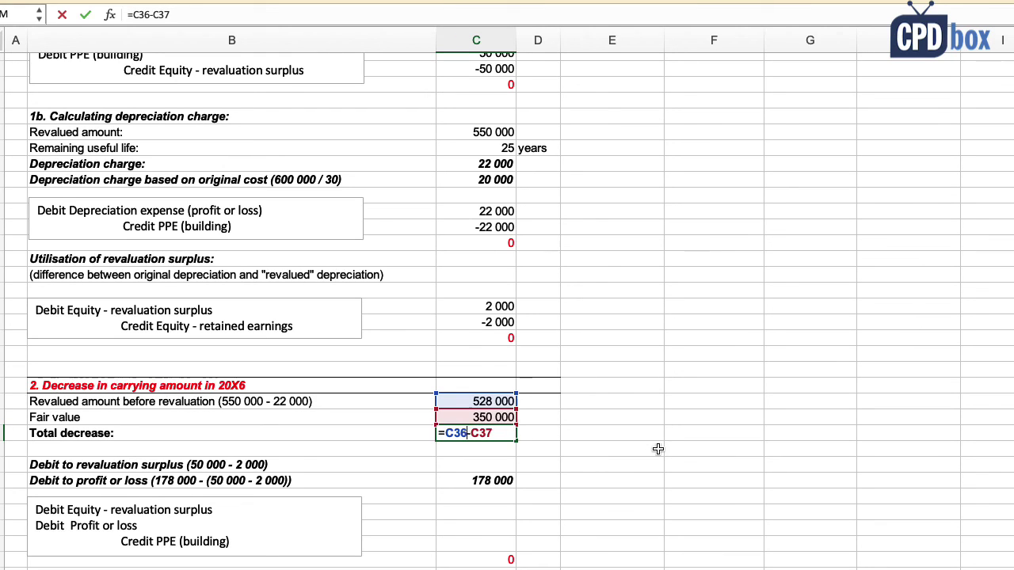
key("Escape")
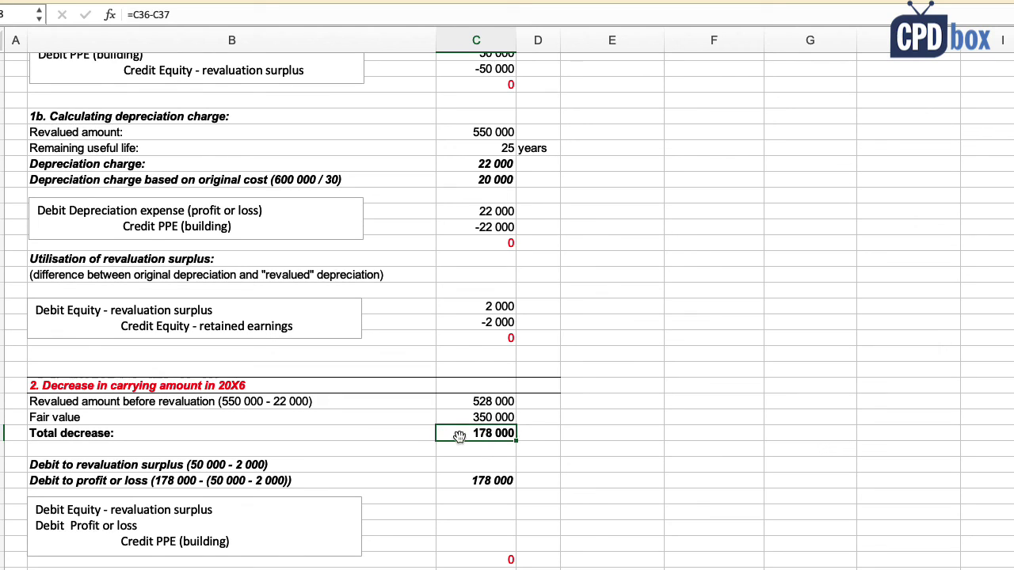
Step: Set the revaluation surplus debit to the 50 000 surplus plus the -2 000 transfer, giving 48 000
left_click(167, 468)
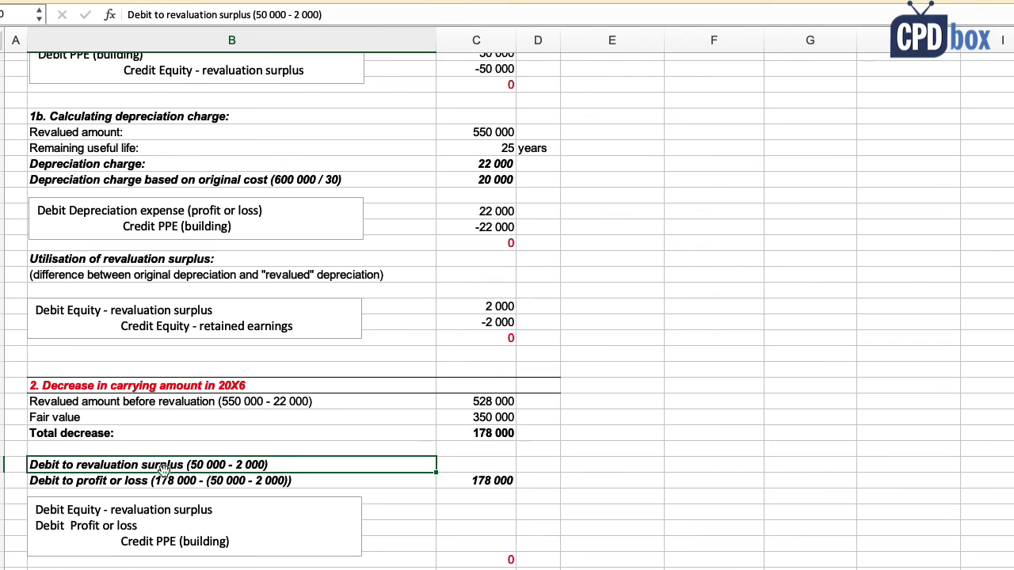
left_click(455, 467)
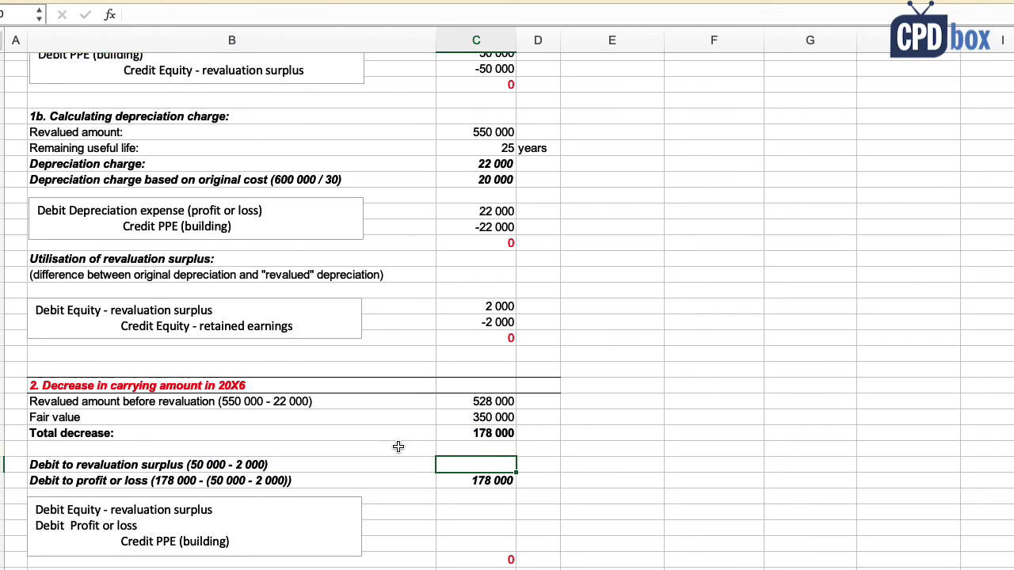
type("=")
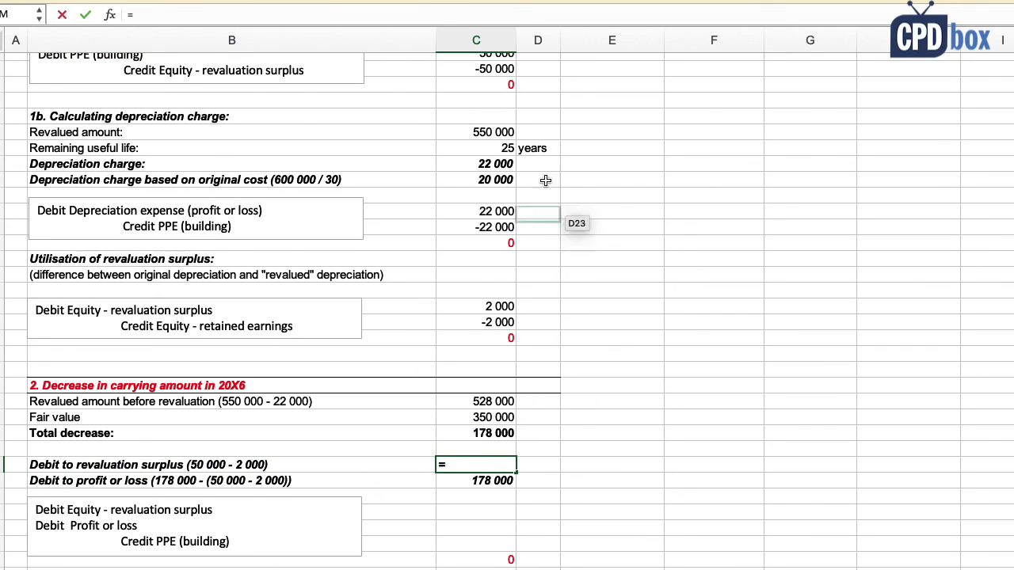
scroll(525, 195, "up", 2)
left_click(491, 82)
type("+")
left_click(460, 352)
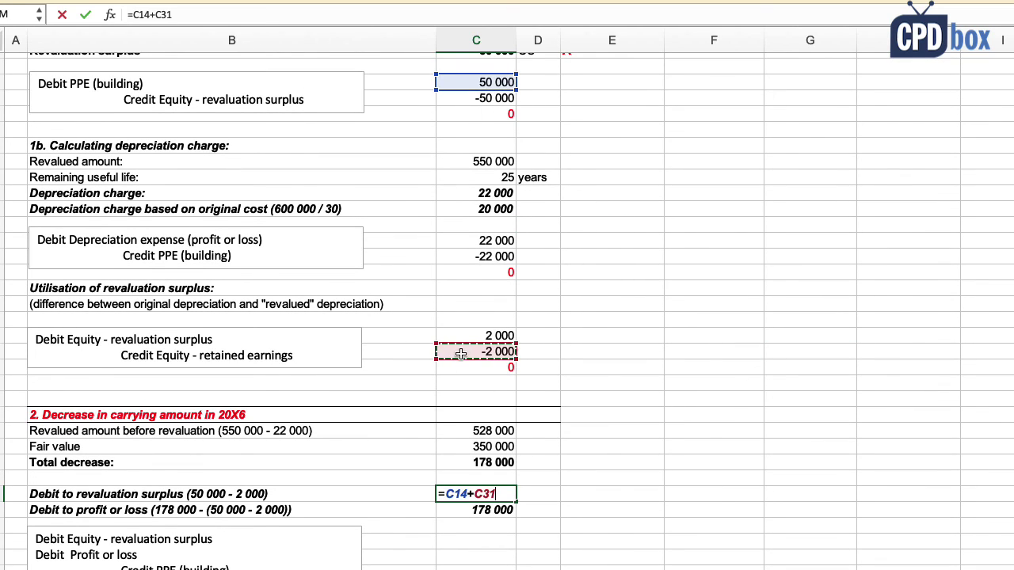
key("Return")
Step: Carry the 48 000 surplus debit into the journal entry and check the 130 000 profit or loss formula
scroll(571, 489, "down", 1)
left_click(493, 519)
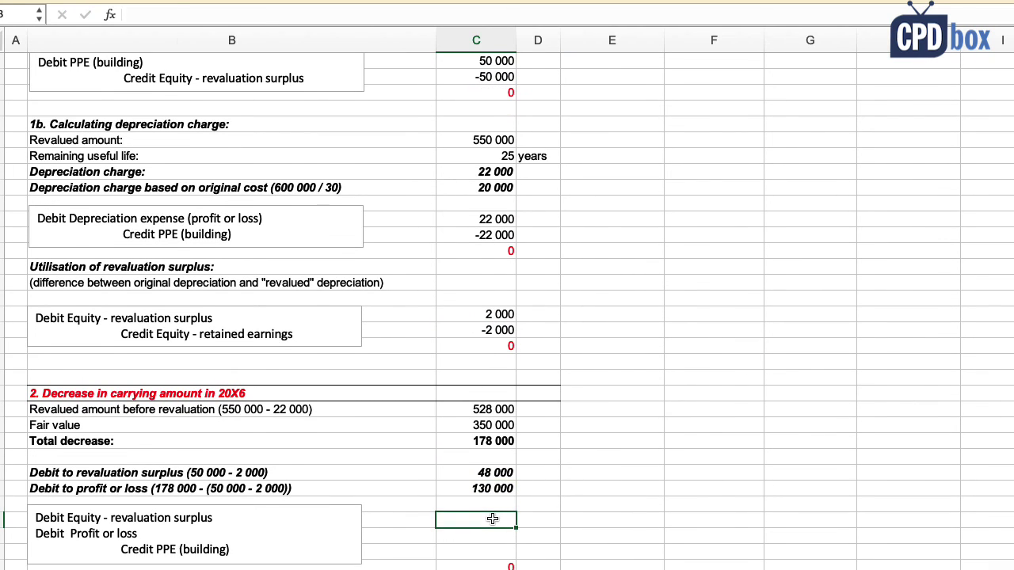
type("=")
left_click(482, 473)
key("Return")
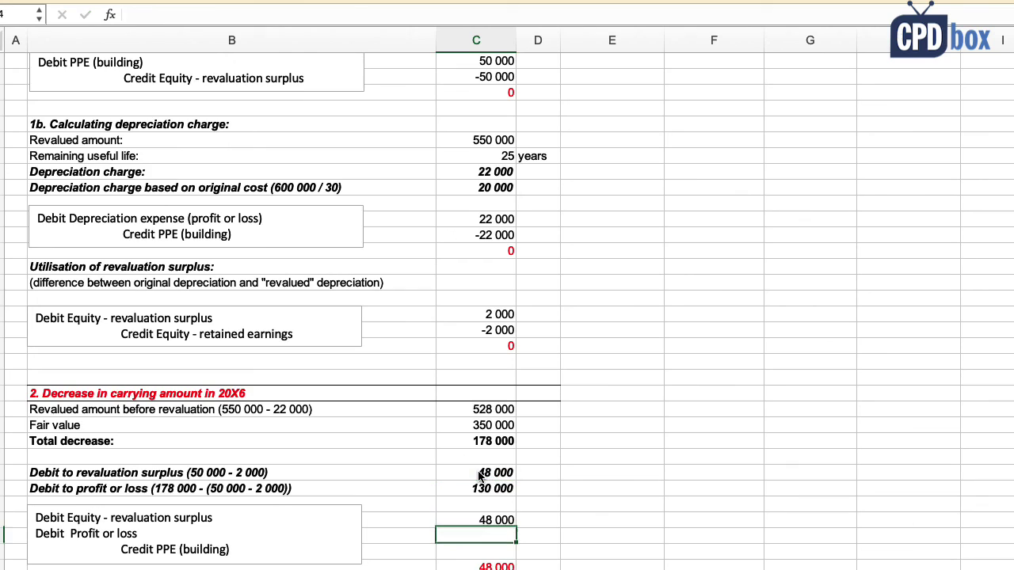
scroll(487, 489, "down", 1)
left_click(487, 489)
double_click(487, 482)
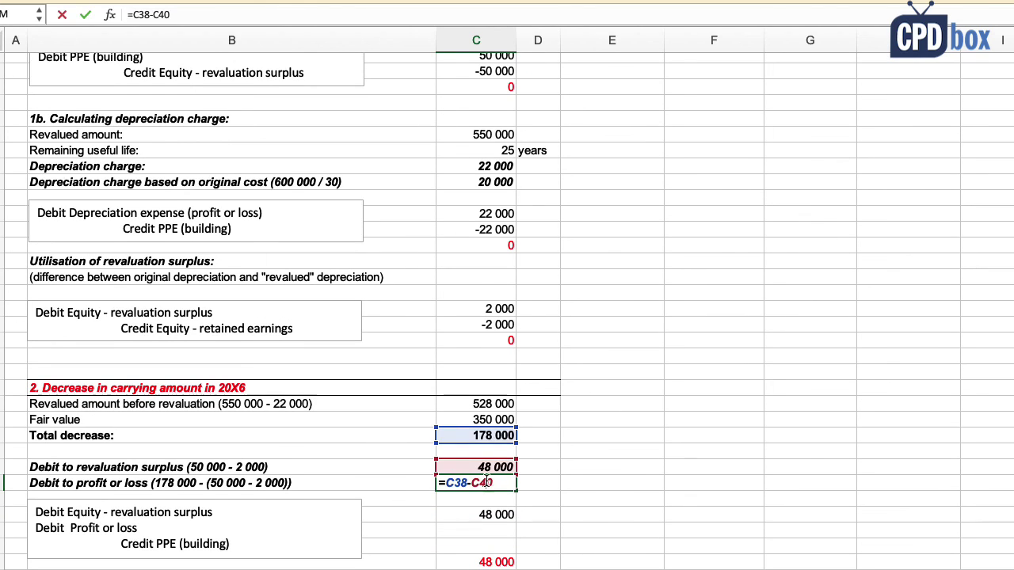
key("Escape")
Step: Add the 130 000 profit or loss debit and a -178 000 credit to the building
left_click(498, 530)
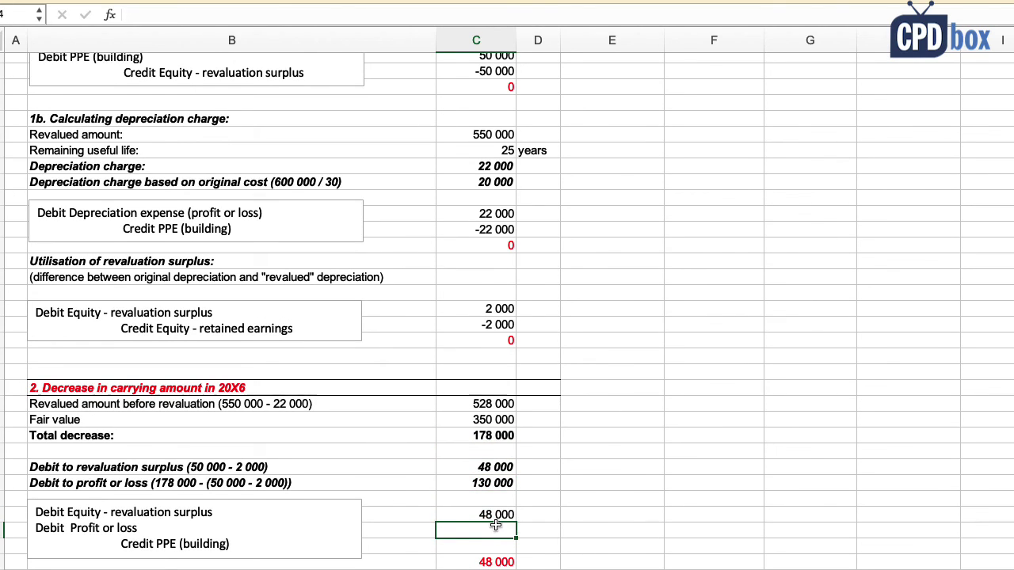
type("=")
left_click(486, 483)
key("Return")
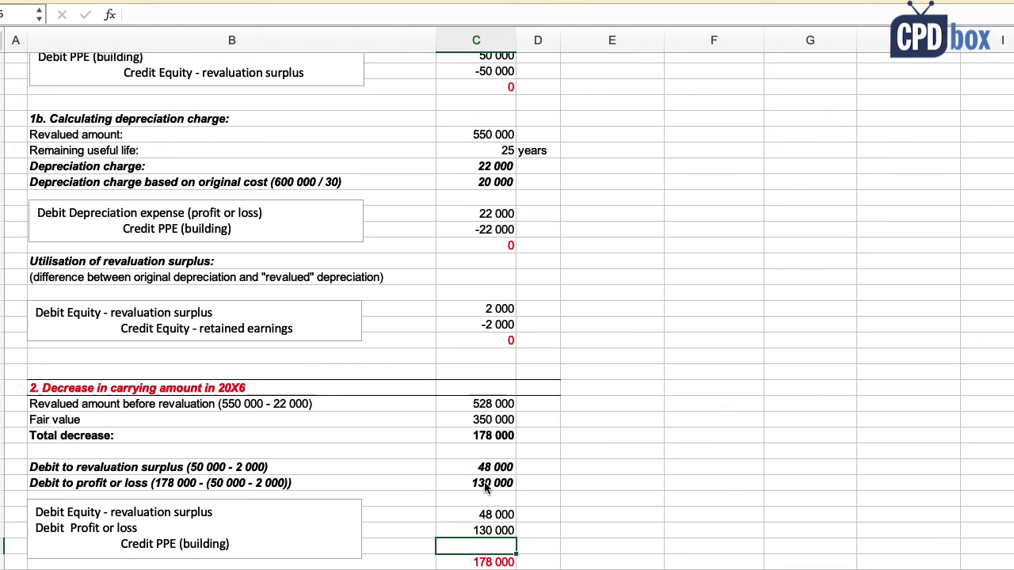
type("=-")
left_click(485, 437)
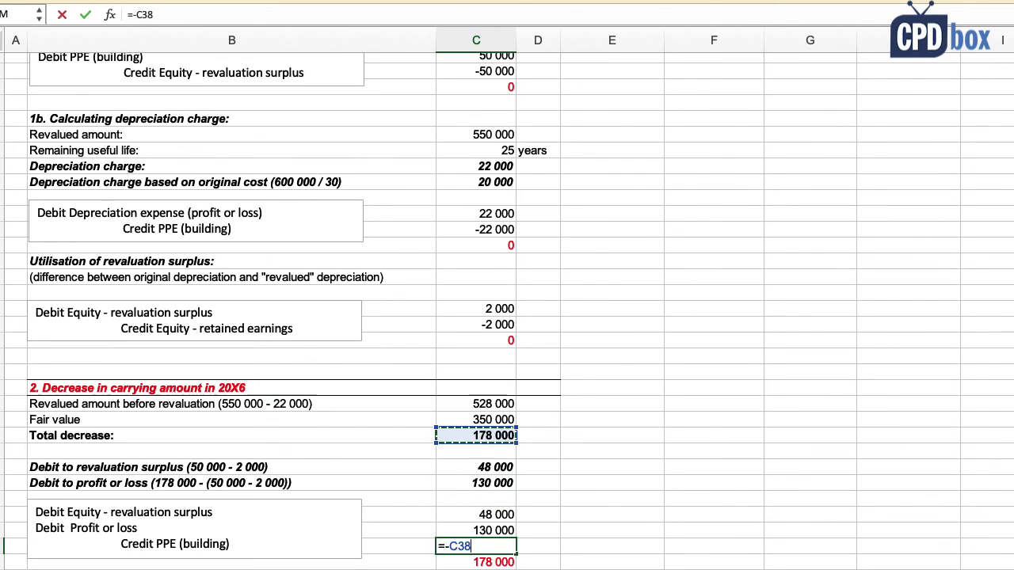
key("Return")
scroll(485, 443, "down", 1)
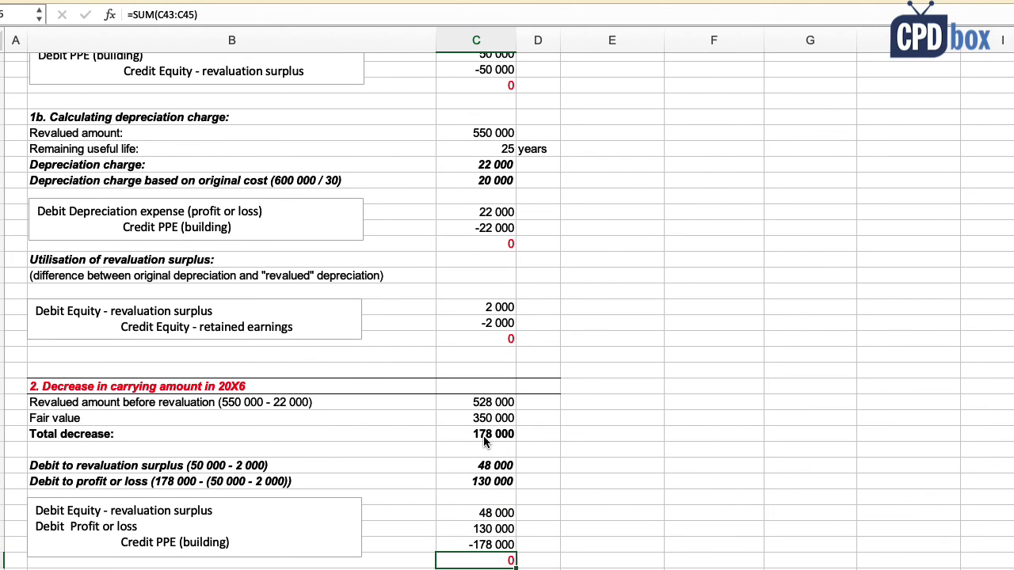